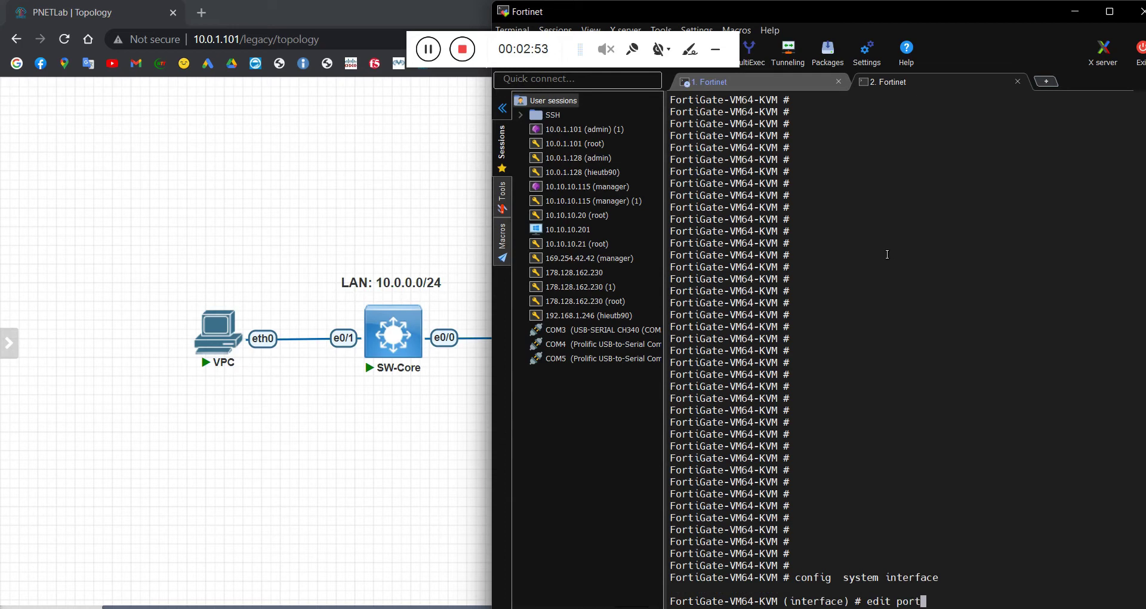
Step: In the FortiGate CLI, give port3 the address 10.0.1.50 255.255.255.0
type("3")
key("Return")
type("set ")
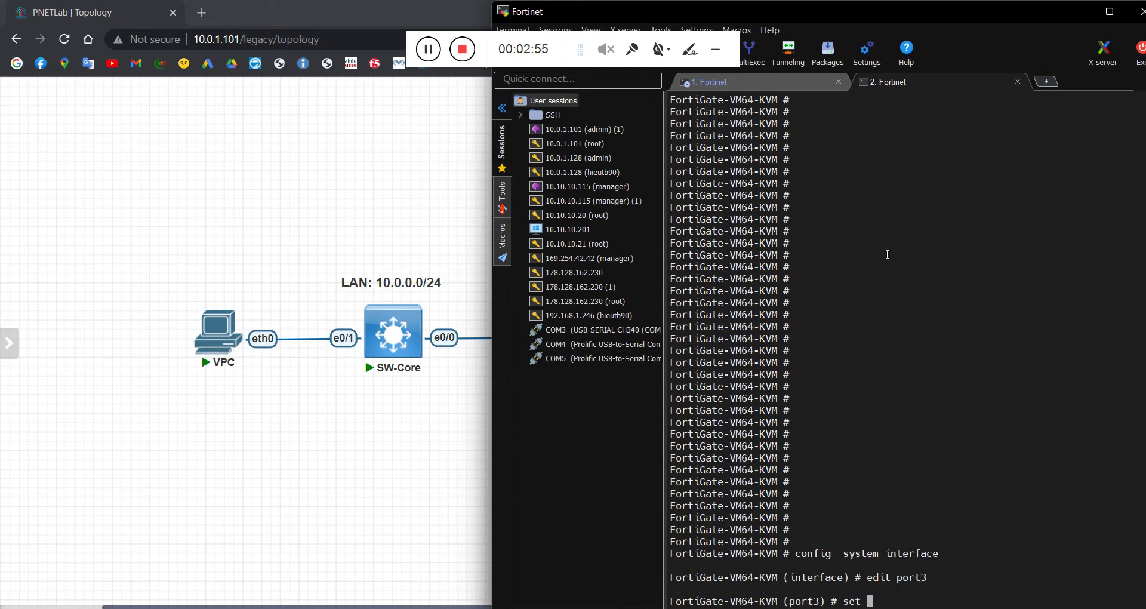
type("ip 10.0.1.50 255.255.255.0")
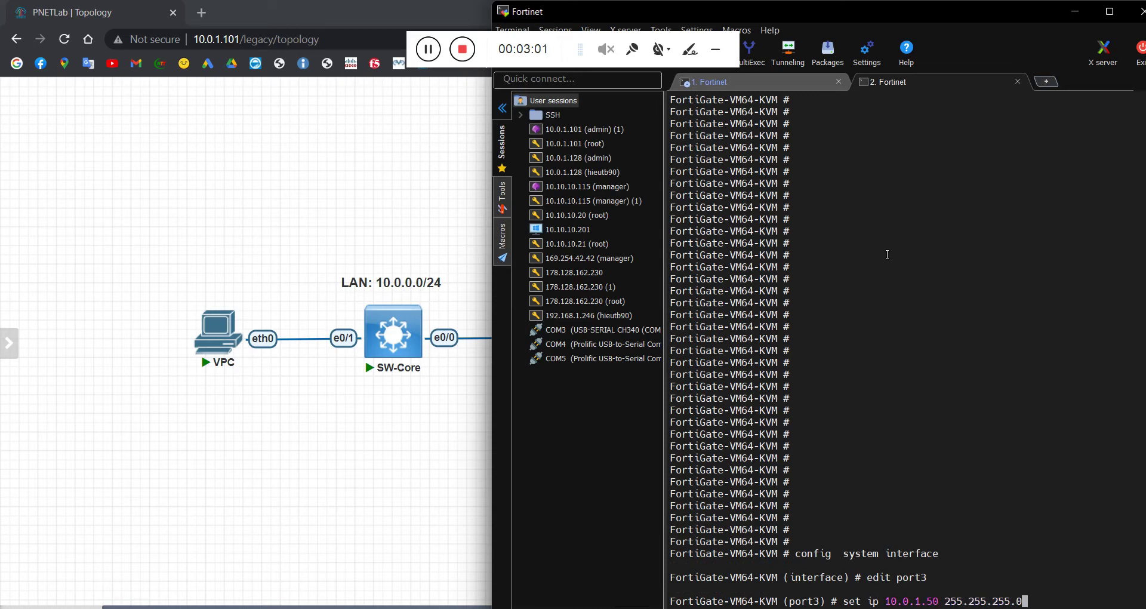
key("Return")
Step: Allow https, http, ping, telnet and ssh on port3, commit with end, and return to PNETLab
type("set")
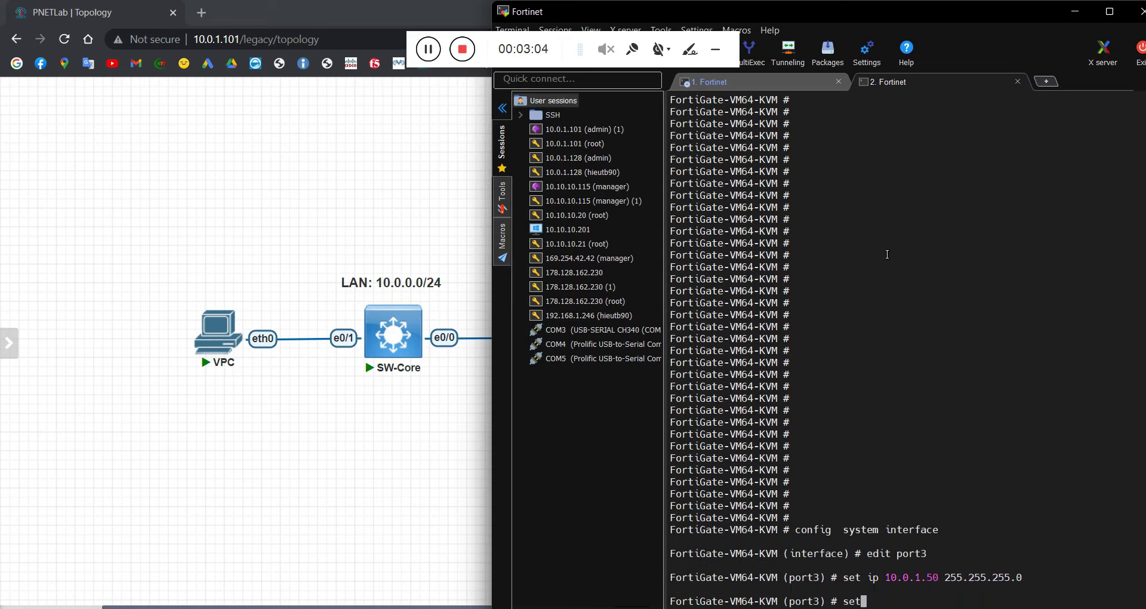
type(" allowaccess ht")
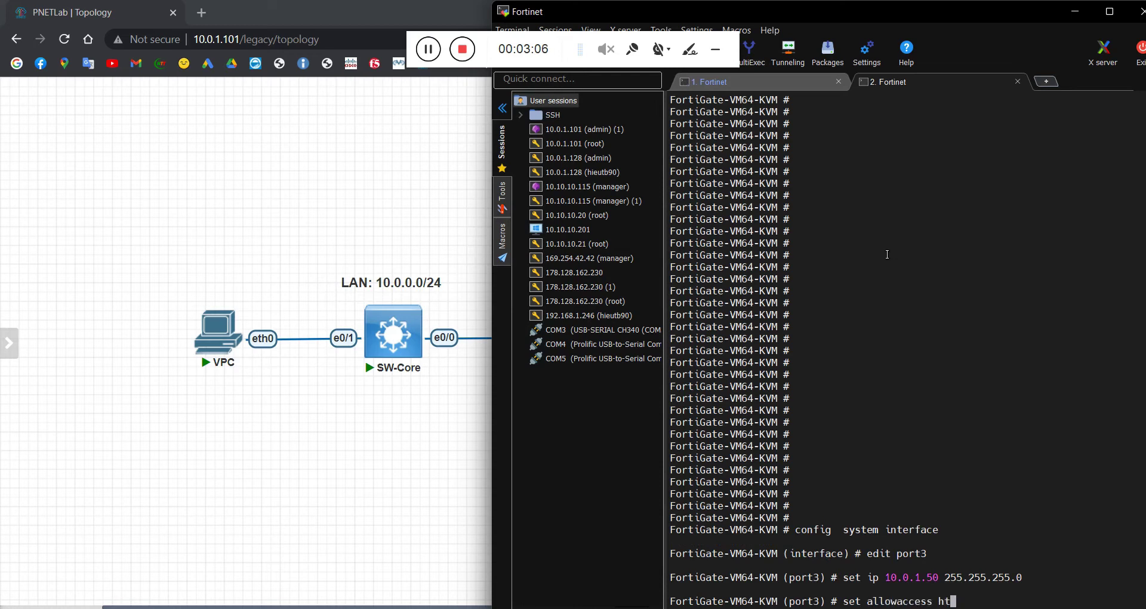
type("tps http ping")
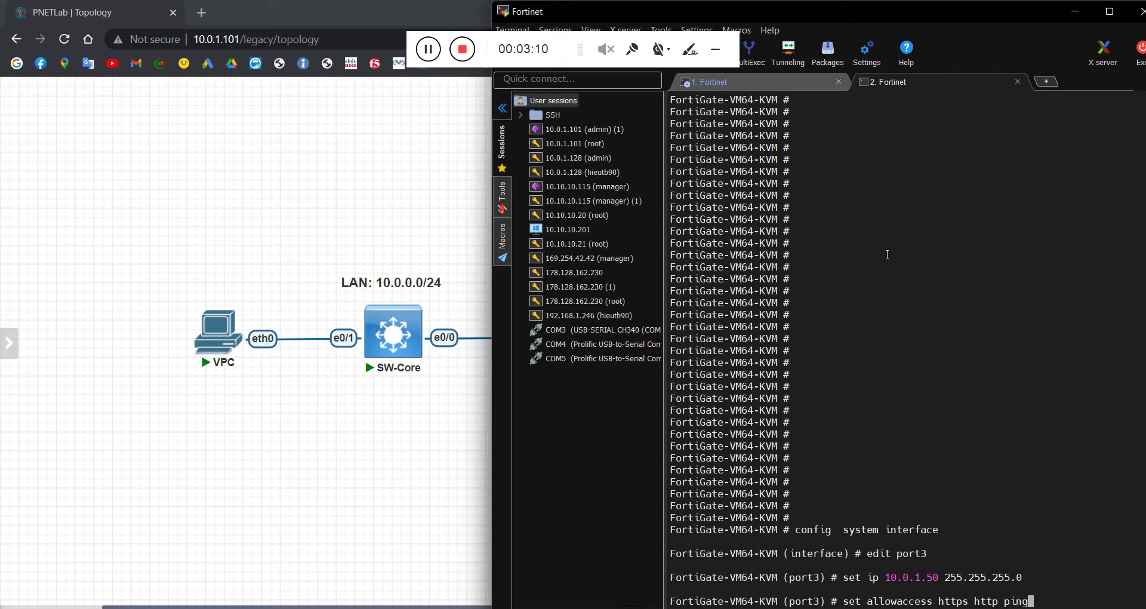
type(" telnet ssh")
key("Return")
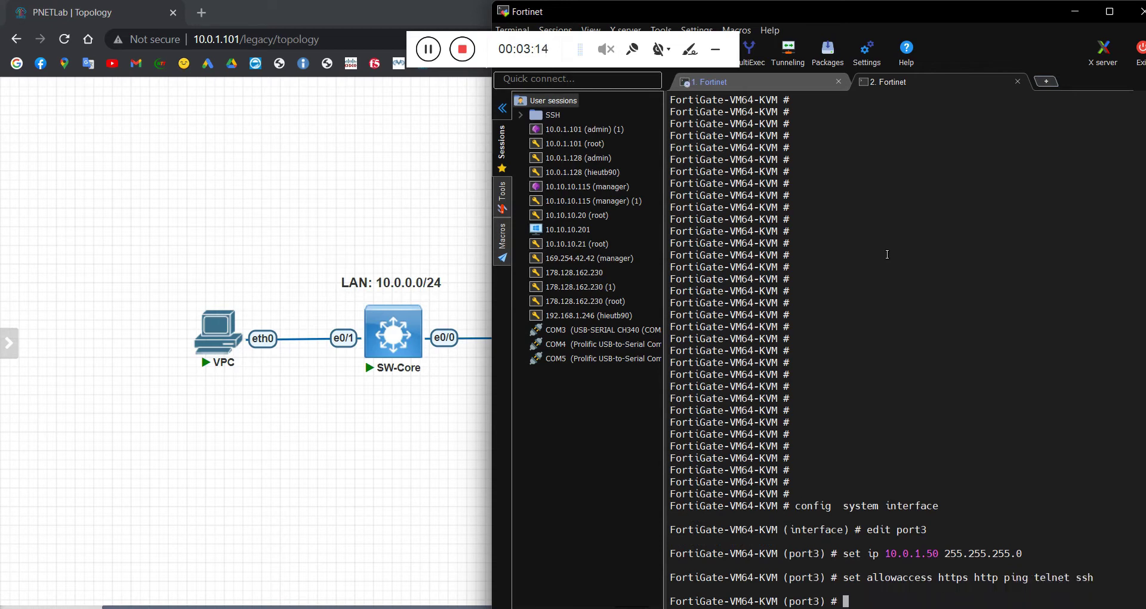
type("end")
key("Return")
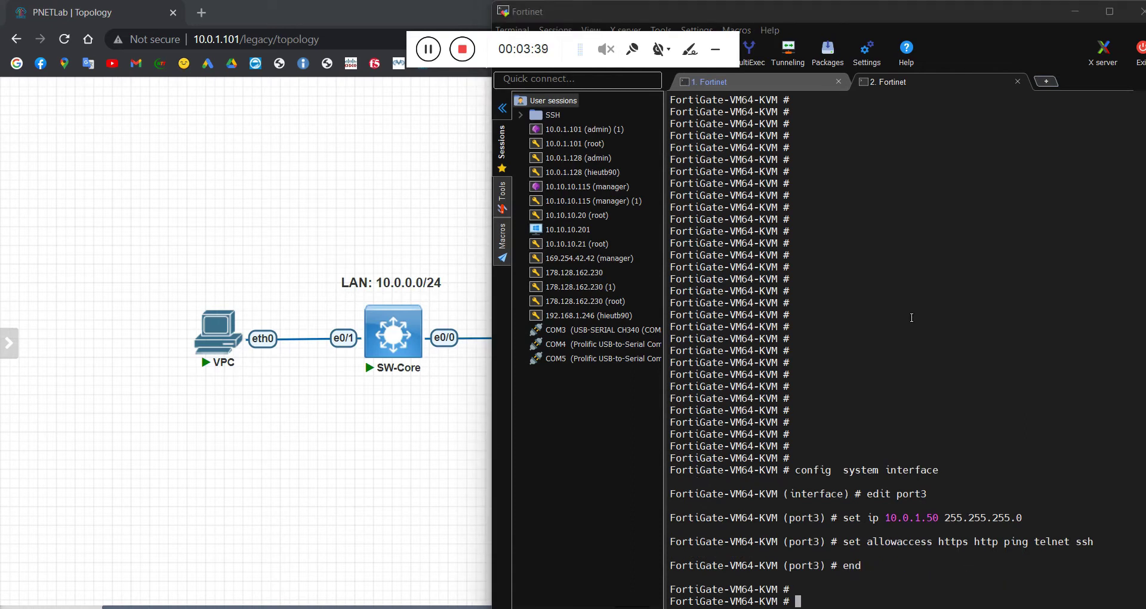
left_click(305, 167)
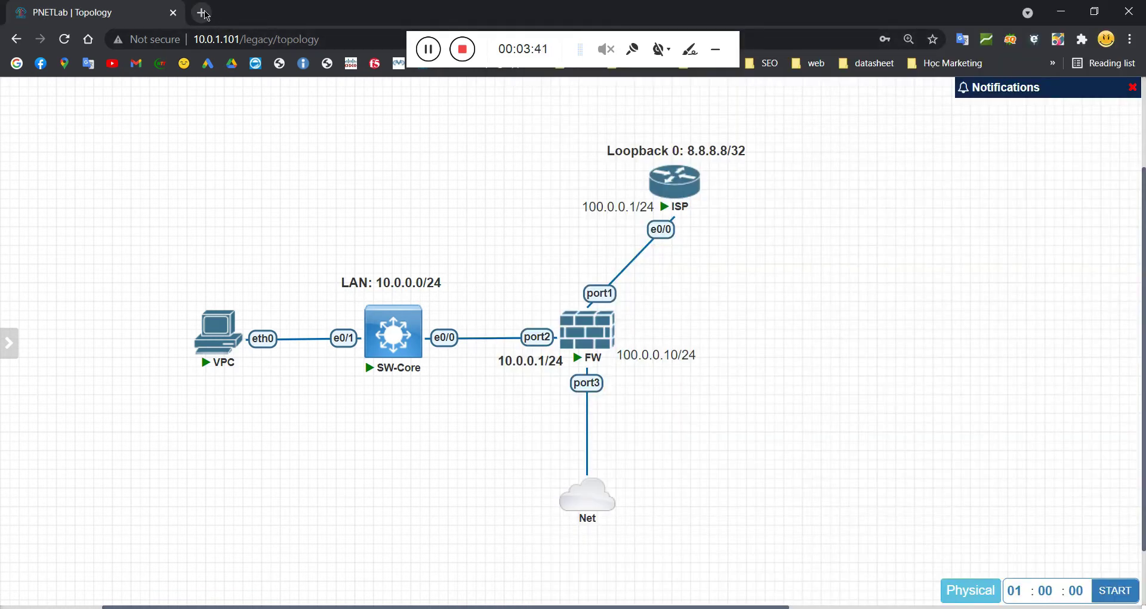
Step: Browse to 10.0.1.50 in a new tab and log in as admin with the account password
left_click(202, 13)
type("10.0.1.50")
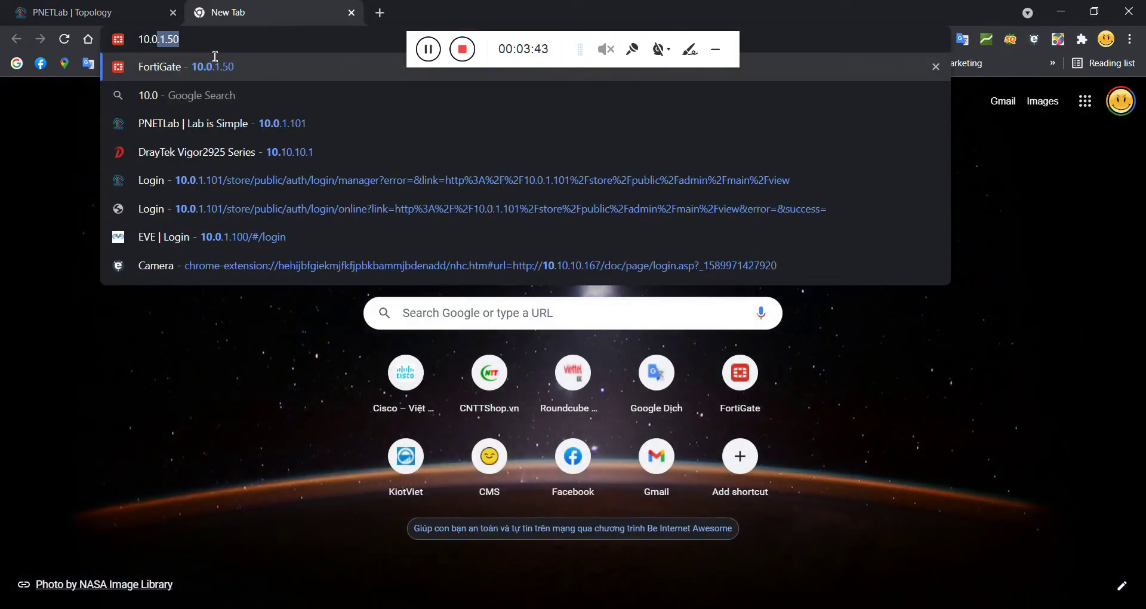
key("Return")
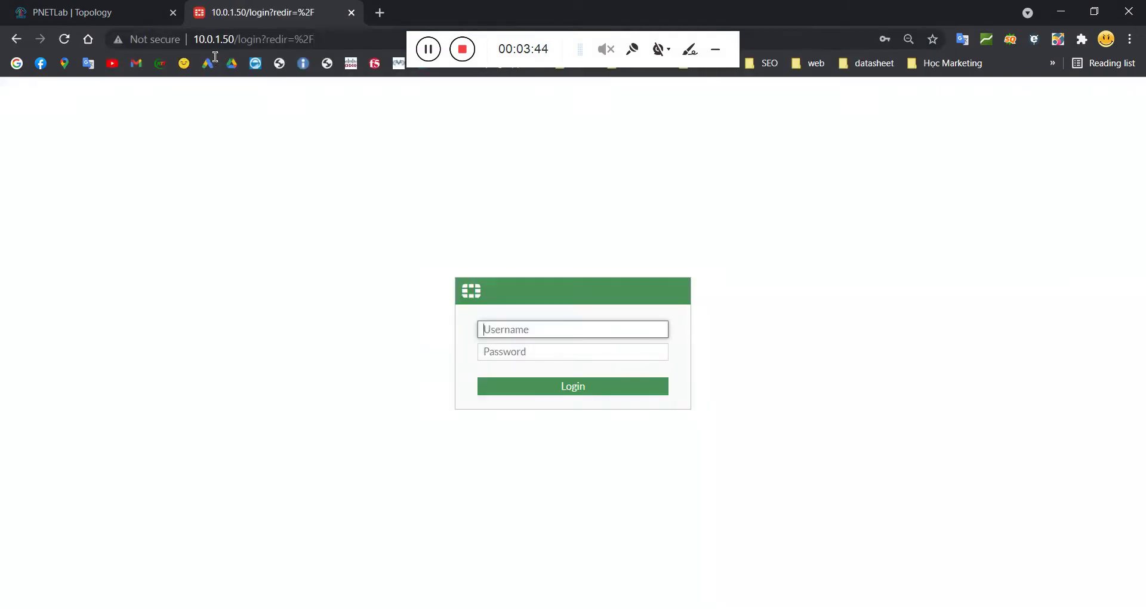
left_click(505, 338)
type("admin")
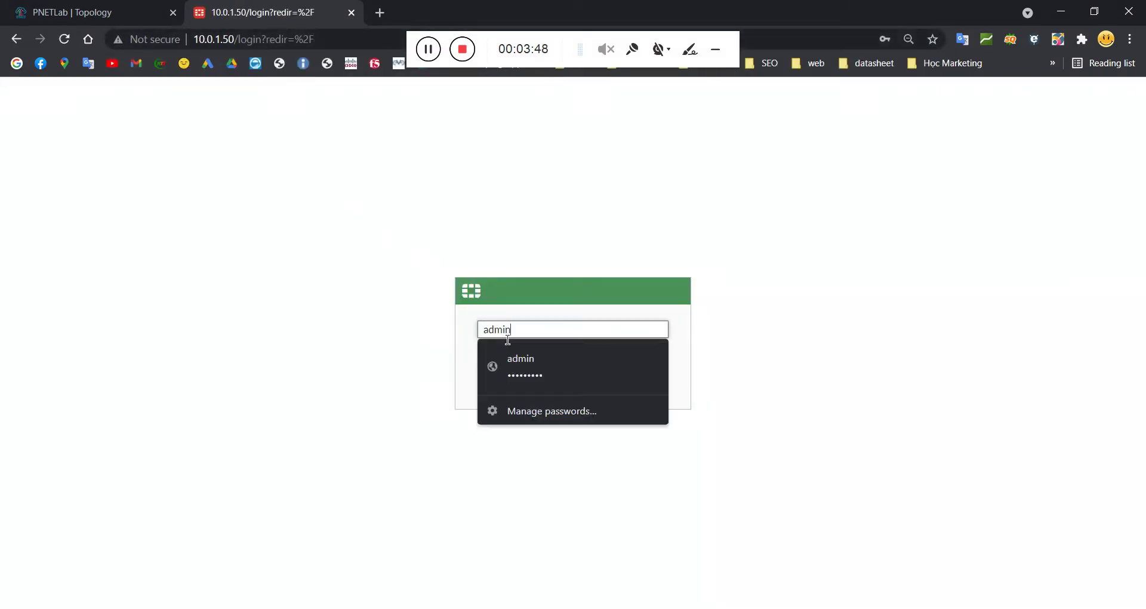
key("Tab")
type("********")
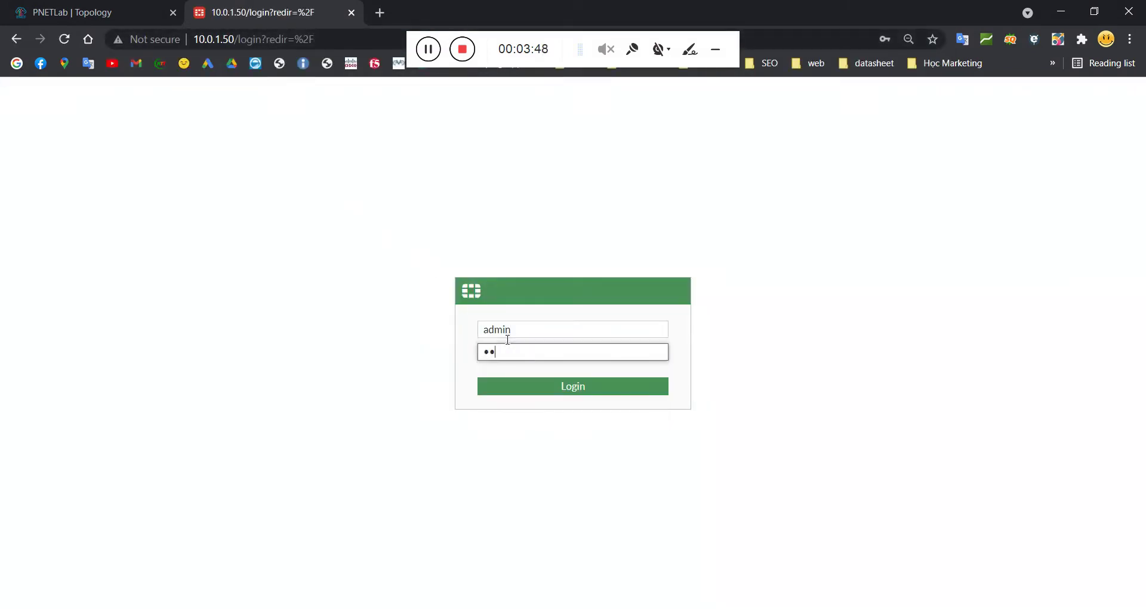
key("Return")
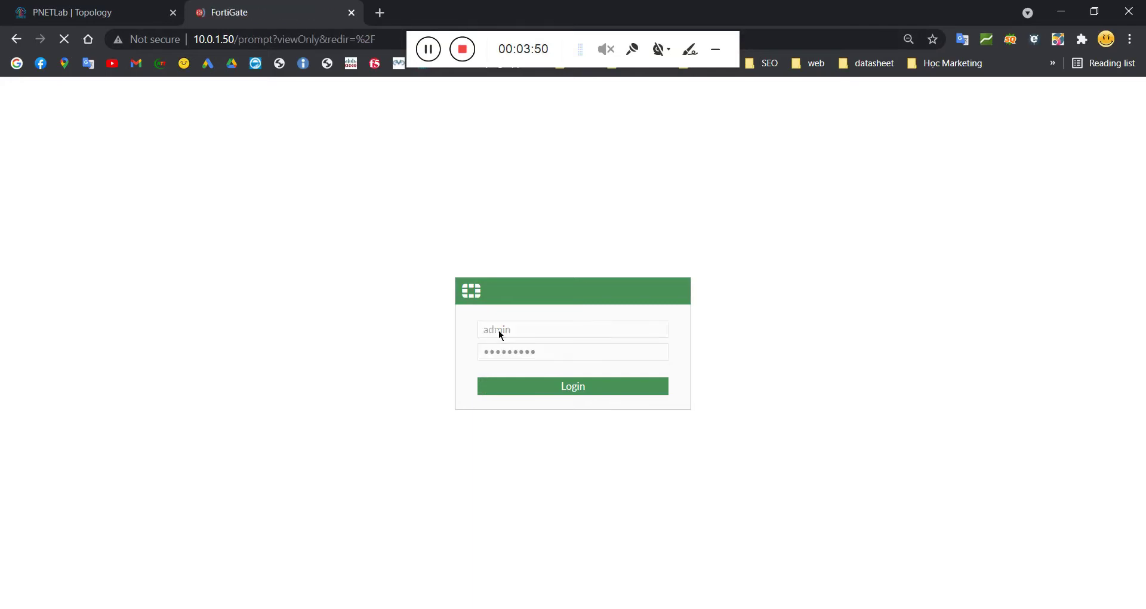
Step: Defer the initial setup prompt, dismiss the FortiOS 7.0.0 welcome dialog, and expand System
left_click(606, 413)
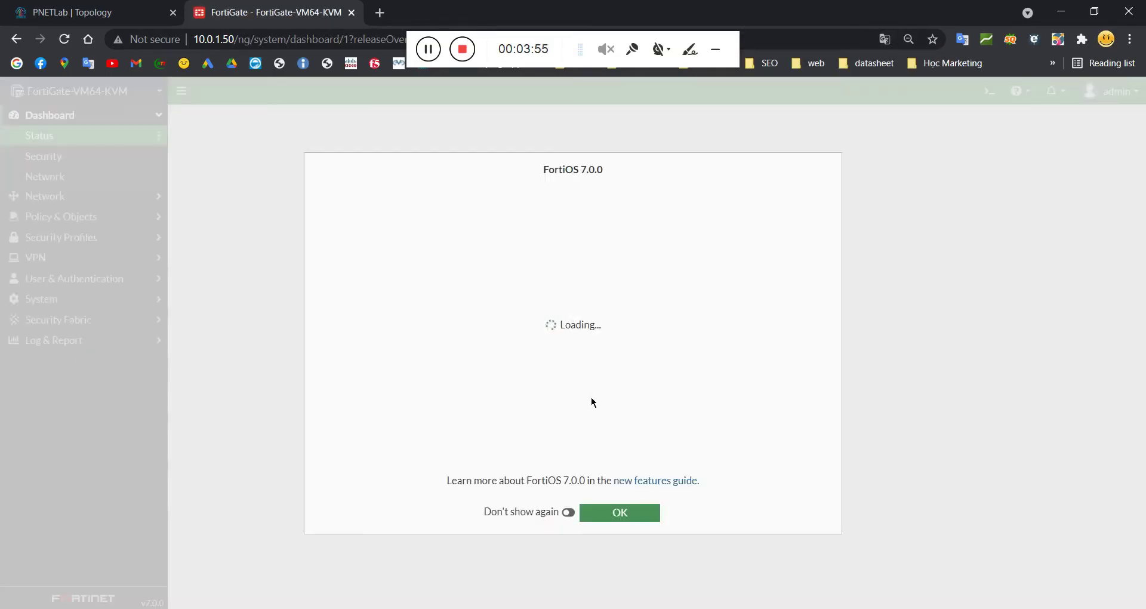
left_click(621, 514)
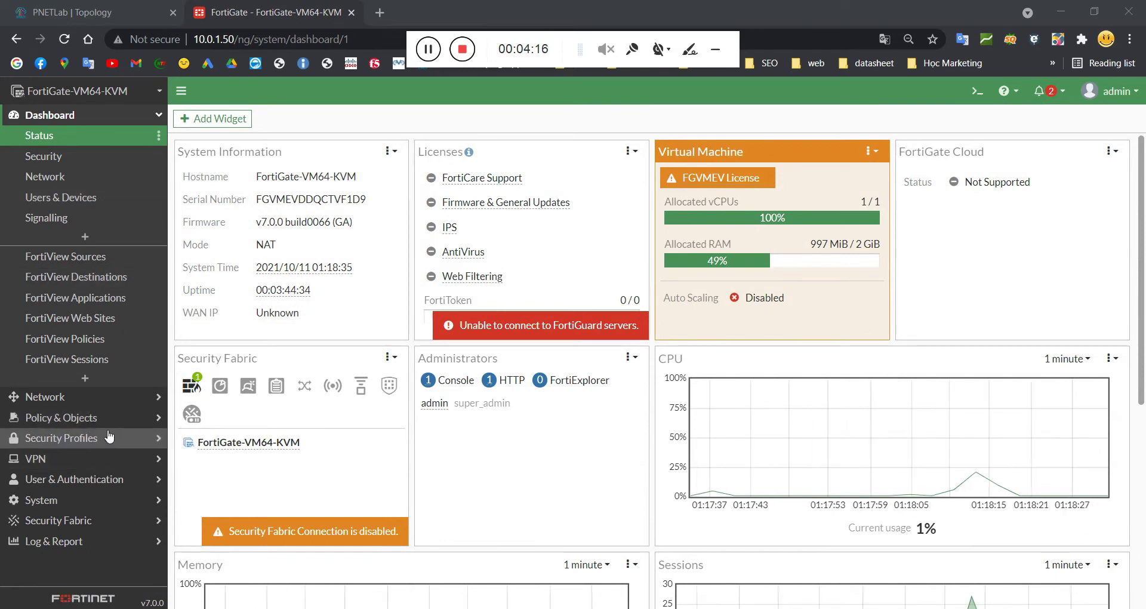
mouse_move(190, 427)
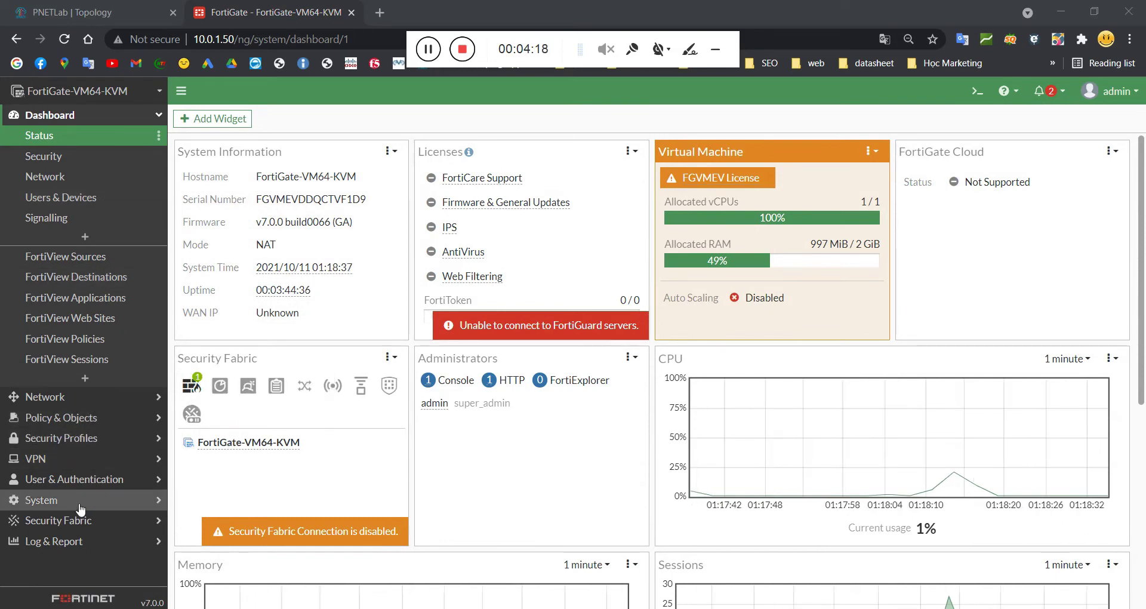
left_click(42, 499)
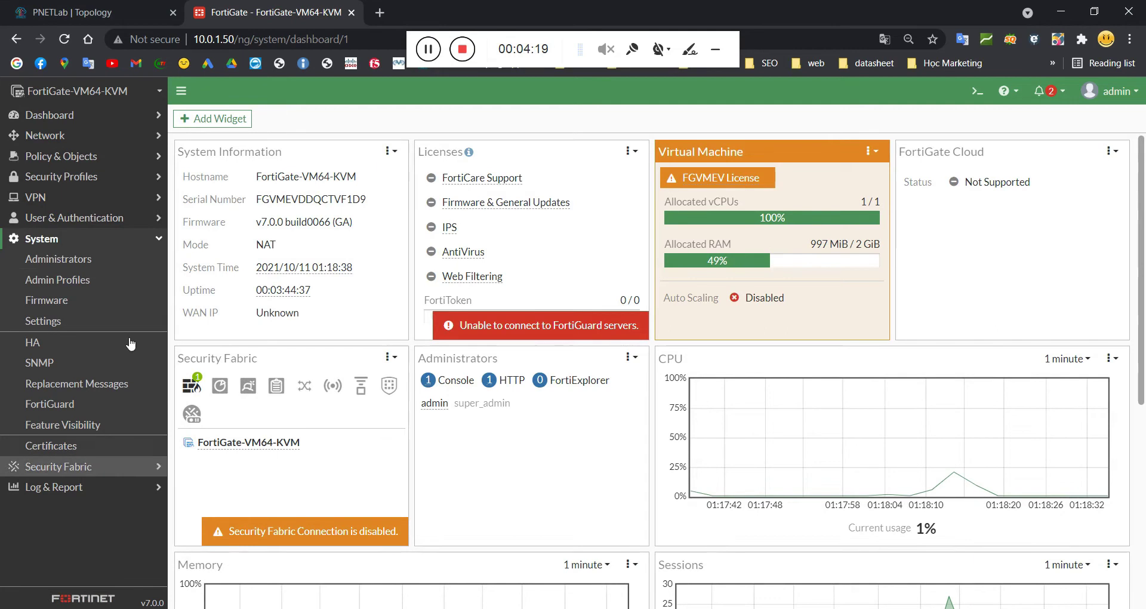
Step: Change the host name to FW in System Settings
left_click(43, 320)
left_click_drag(359, 157, 231, 150)
type("F")
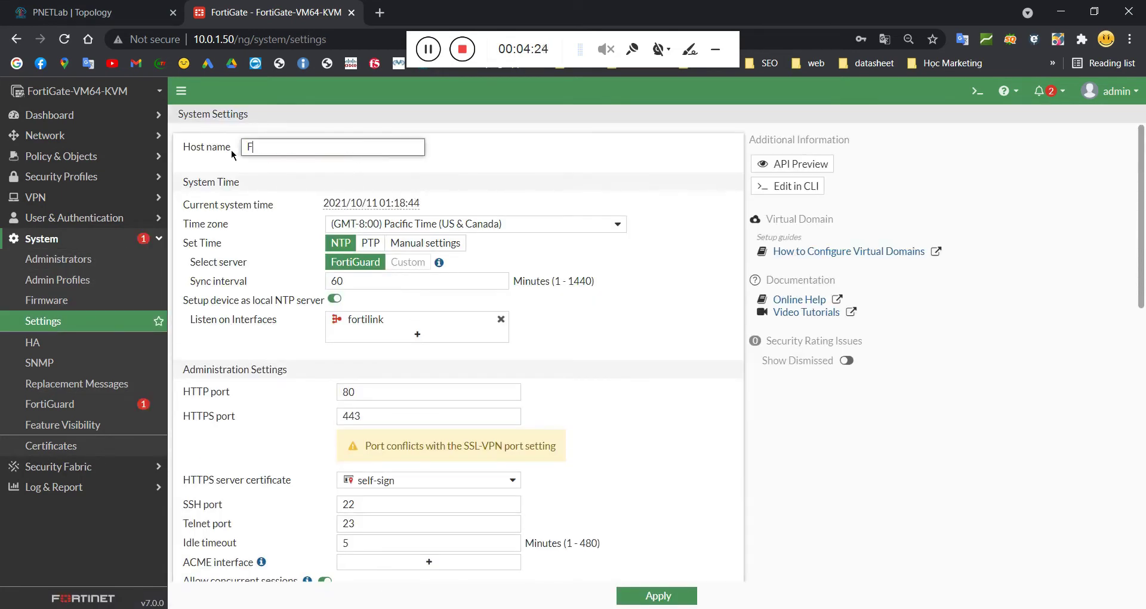
left_click(147, 8)
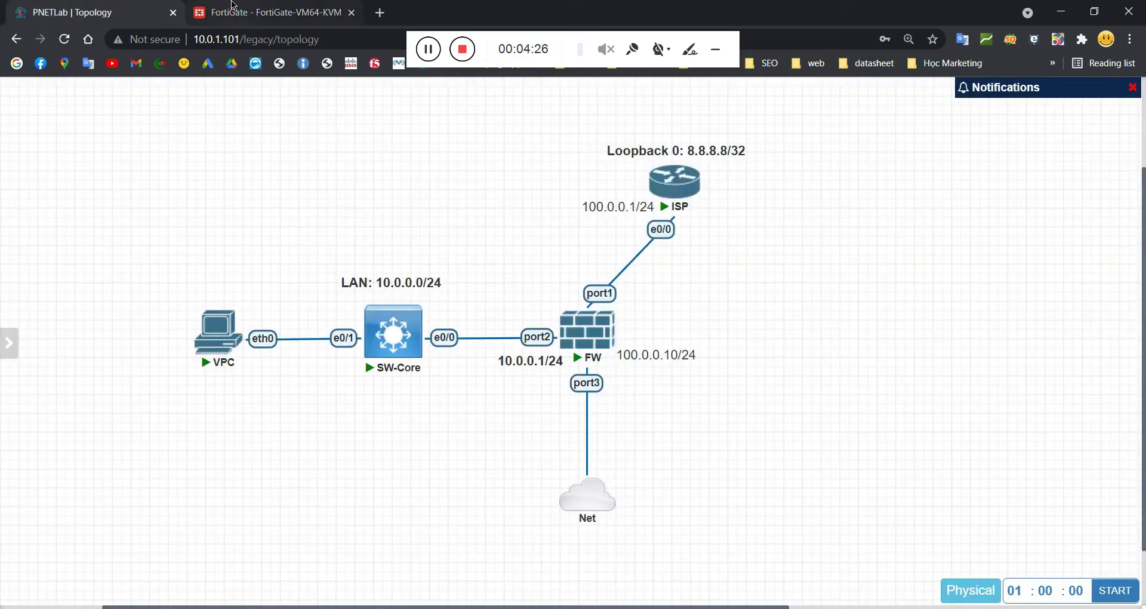
left_click(232, 5)
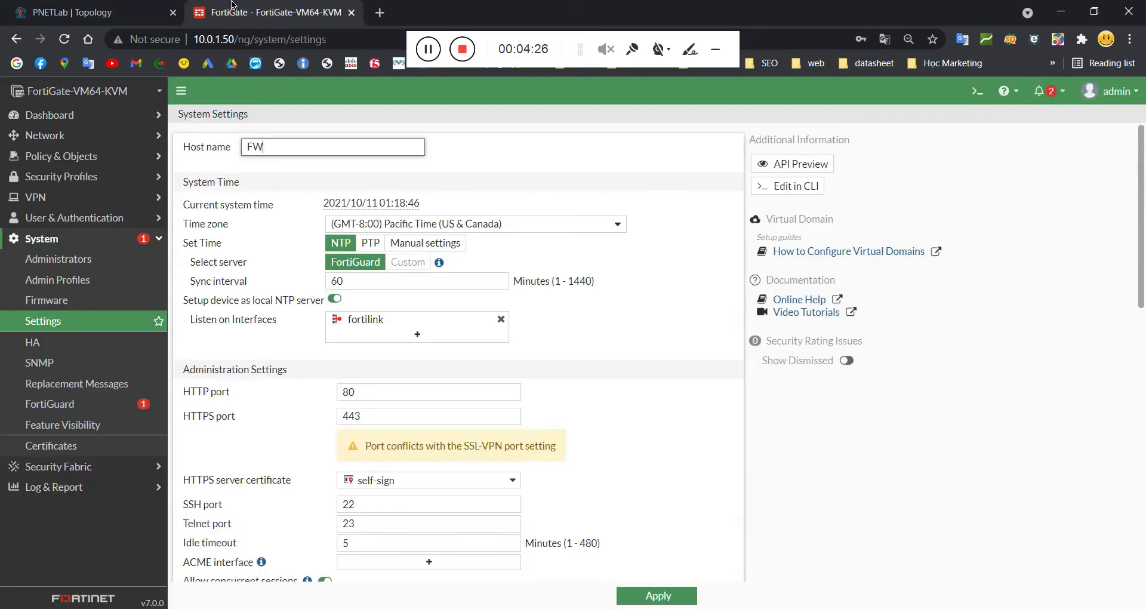
Step: Set the time zone to (GMT+7:00) Bangkok, Hanoi, Jakarta and apply the settings
left_click(422, 225)
scroll(468, 401, "down", 10)
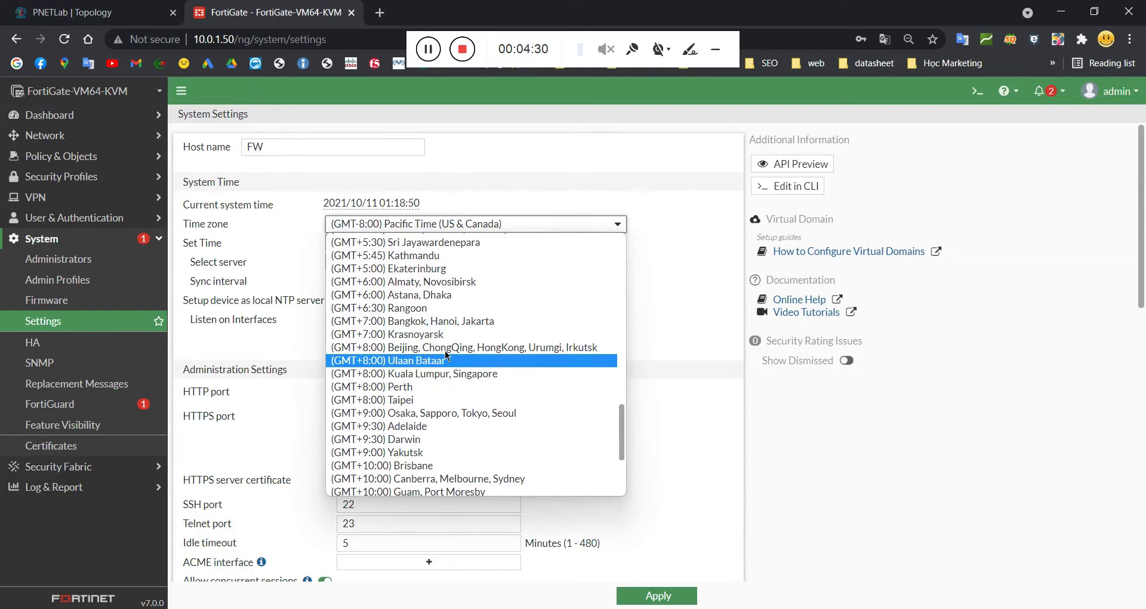
left_click(445, 321)
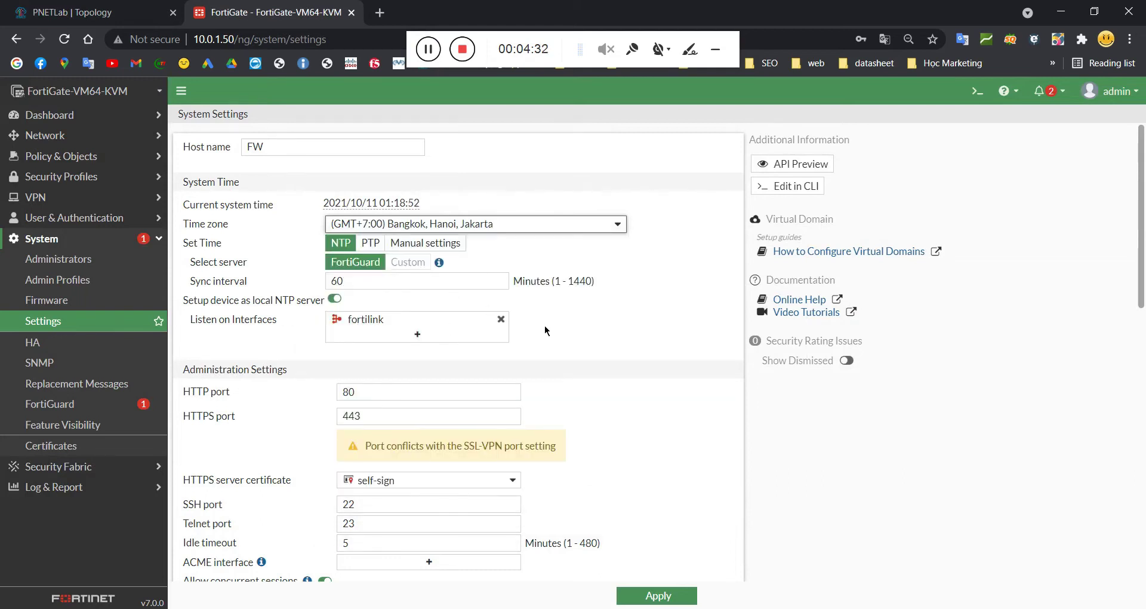
scroll(588, 355, "down", 4)
left_click(649, 595)
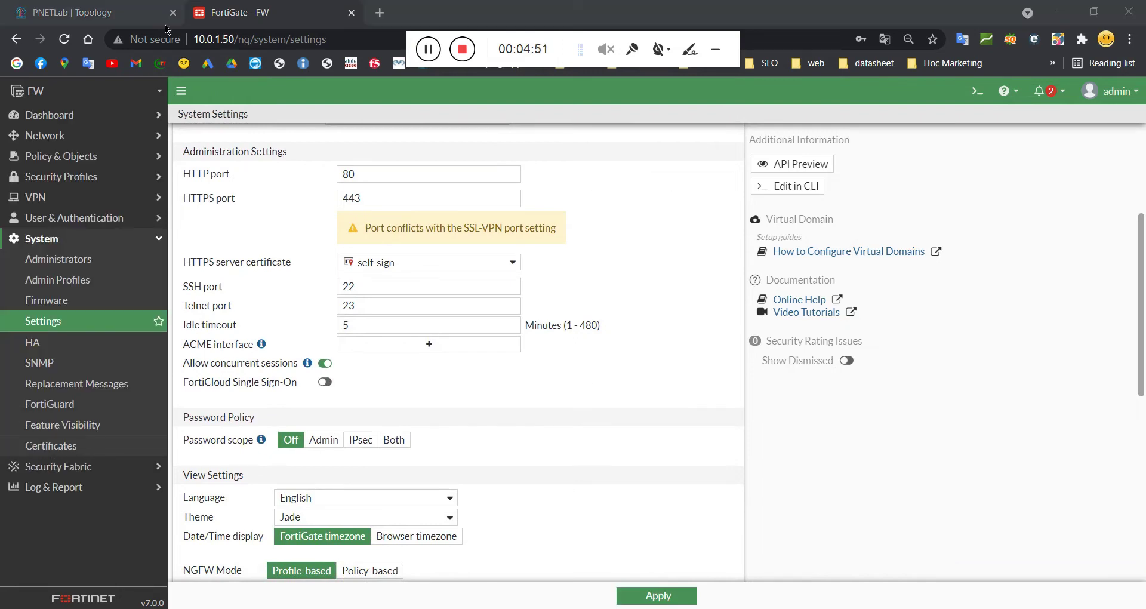
left_click(149, 13)
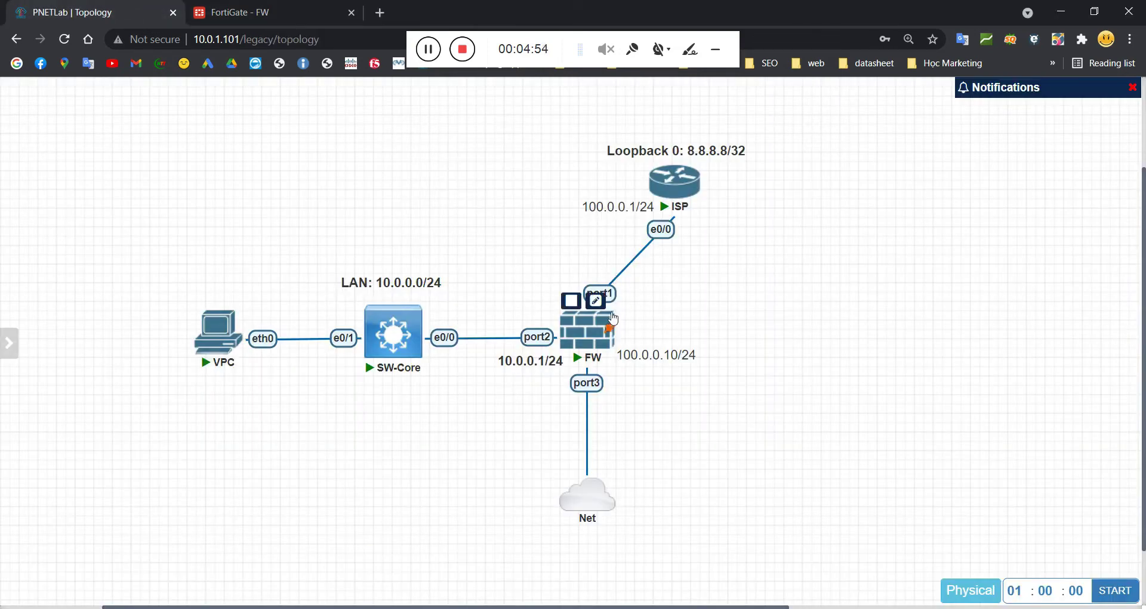
left_click(267, 7)
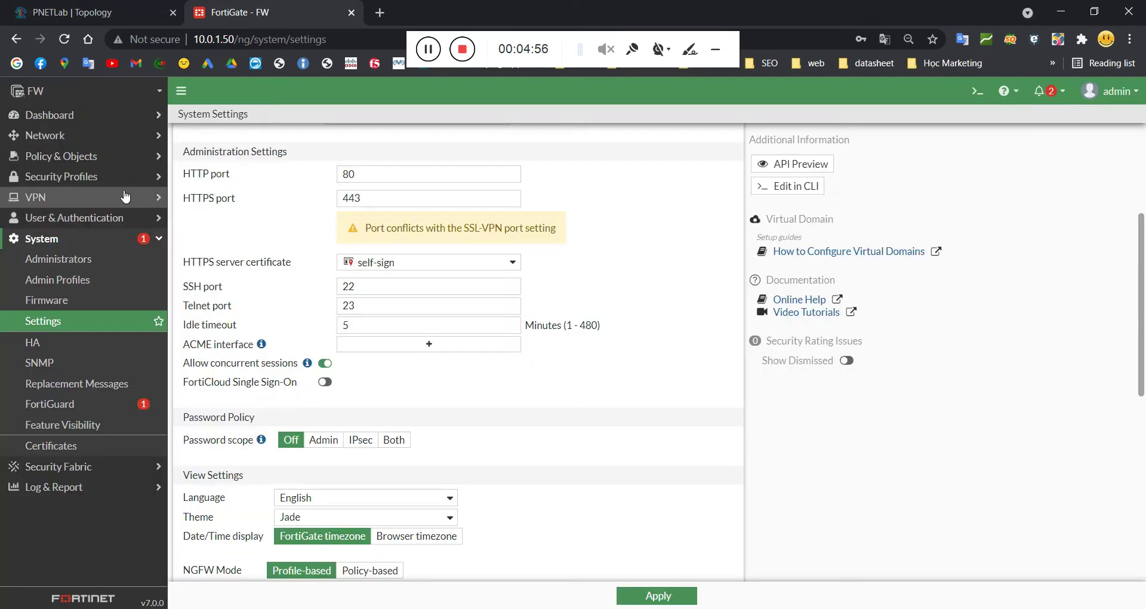
left_click(59, 136)
Step: Open port1's Edit Interface page from Network > Interfaces, cancelling once and reopening it
left_click(60, 156)
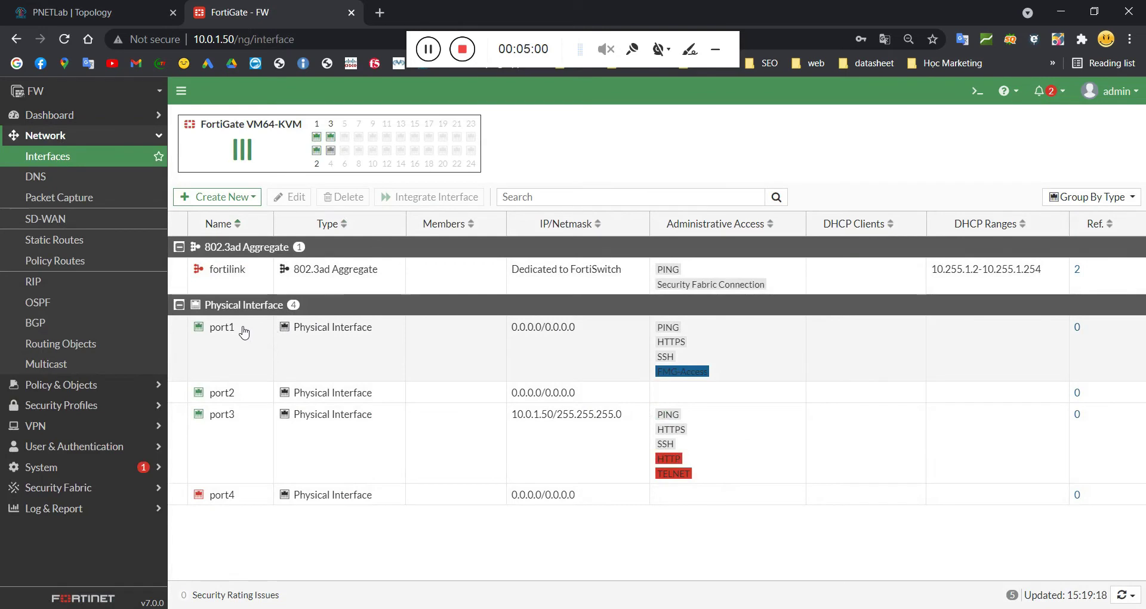
left_click(230, 329)
right_click(228, 329)
left_click(270, 357)
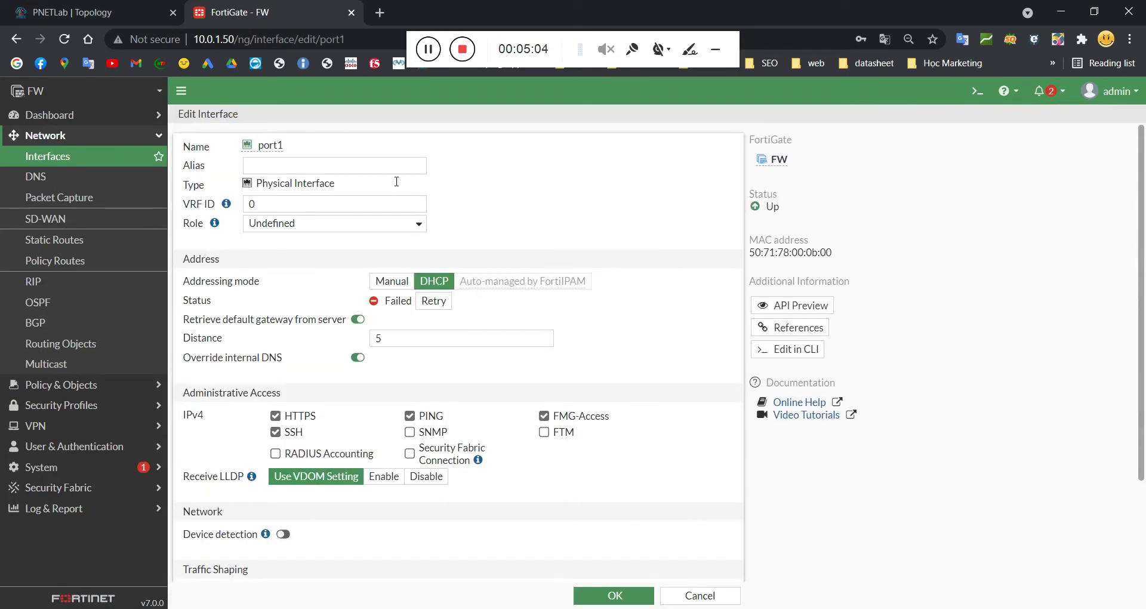
left_click(360, 172)
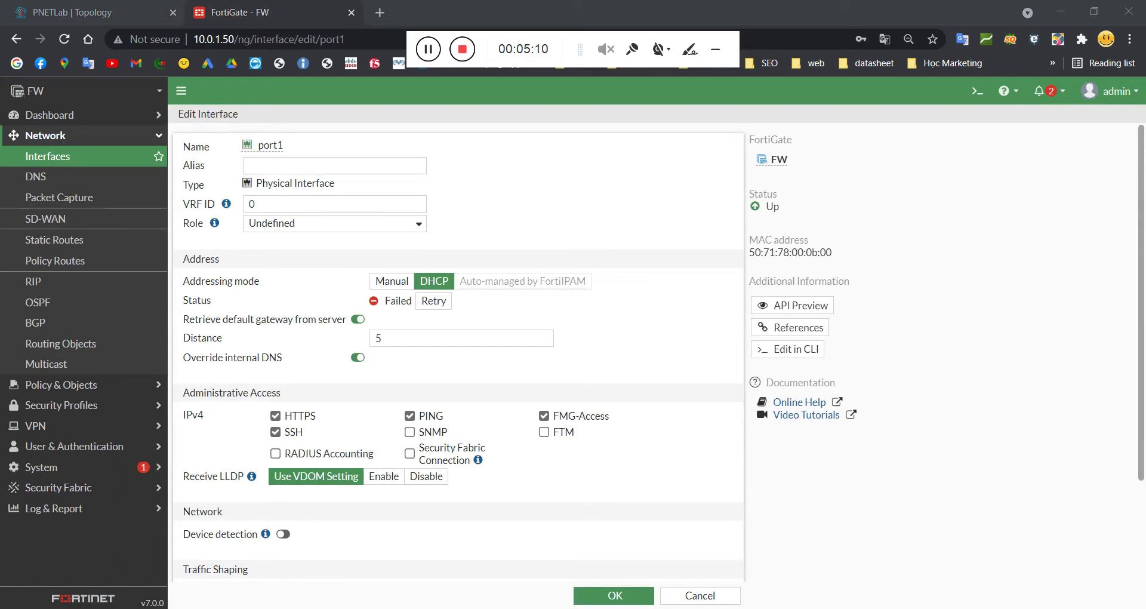
left_click(710, 595)
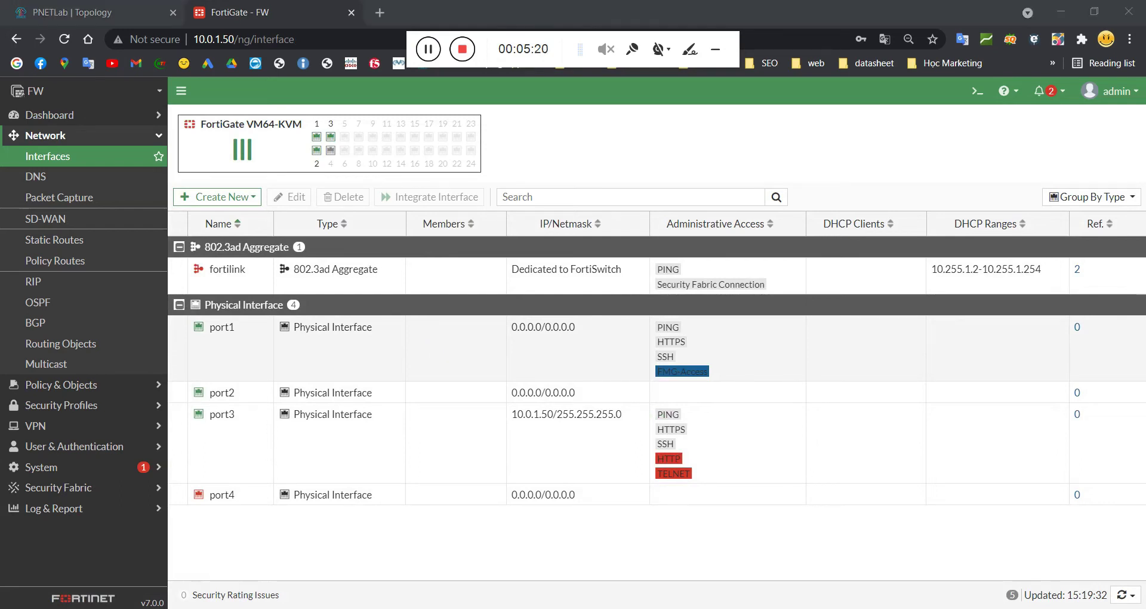
right_click(440, 343)
left_click(470, 368)
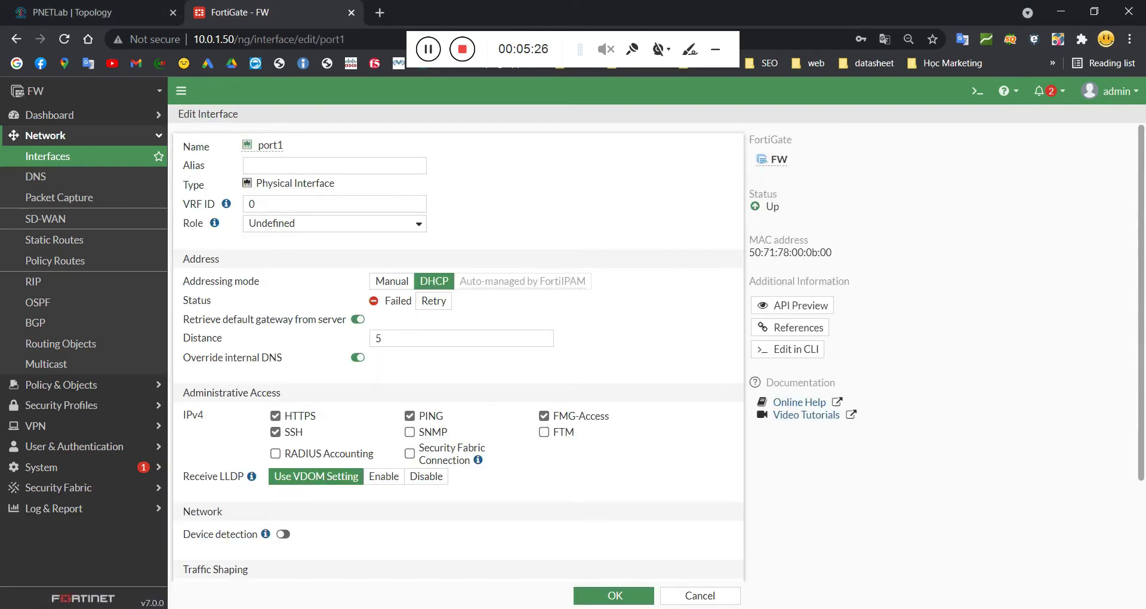
left_click(272, 170)
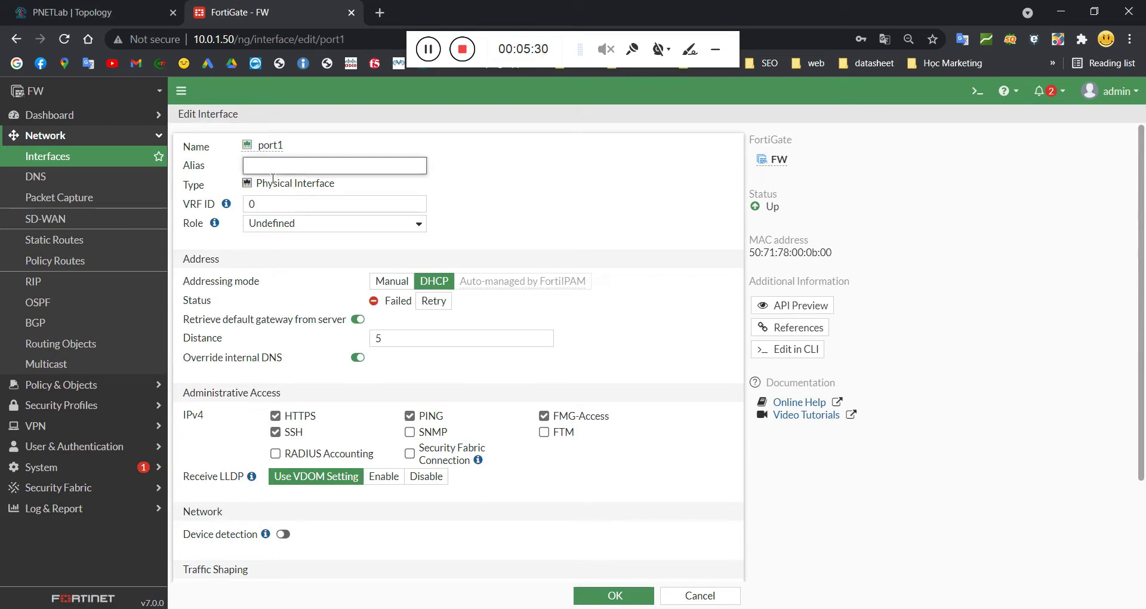
Step: Set port1's alias to WAN and its role to WAN
type("WWA")
key("BackSpace")
key("BackSpace")
type("AN")
left_click(308, 227)
left_click(270, 260)
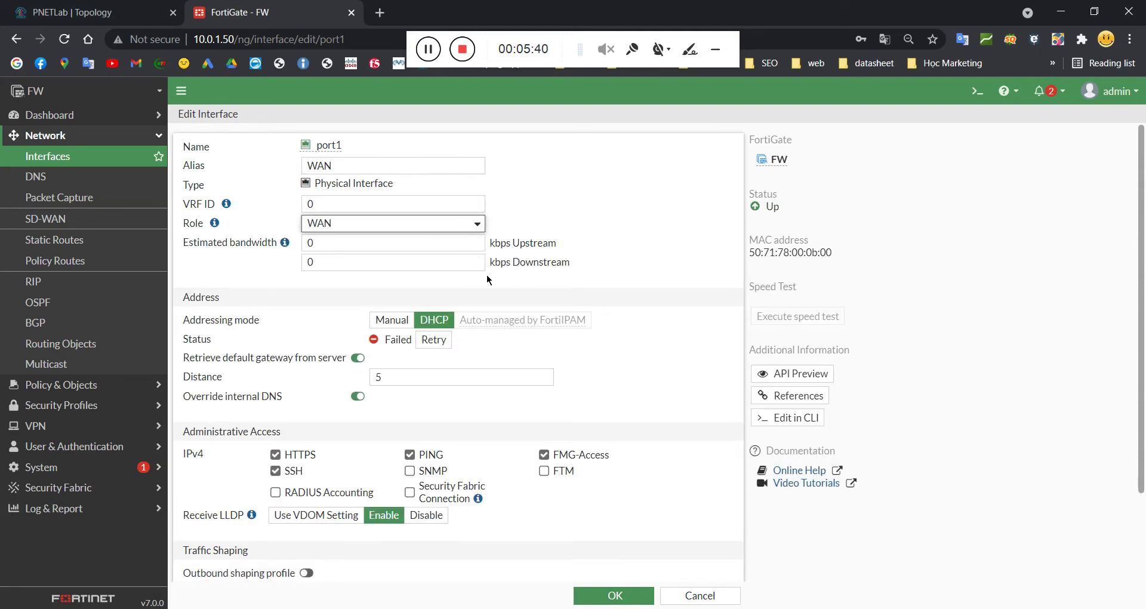
Step: Switch port1's addressing mode from DHCP to Manual
scroll(482, 275, "down", 1)
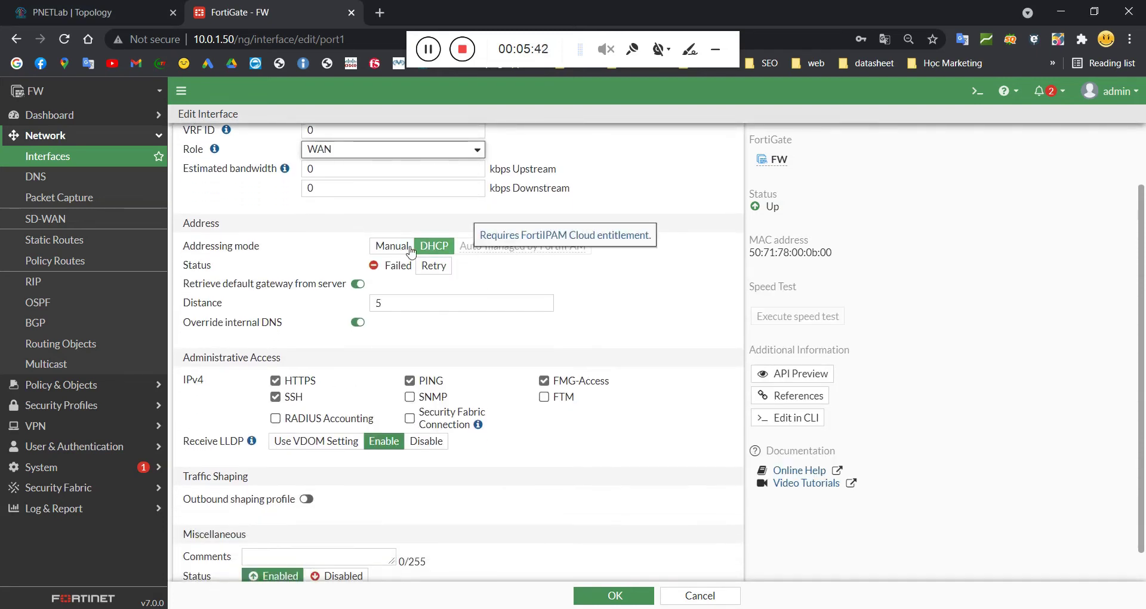
left_click(404, 246)
left_click(434, 245)
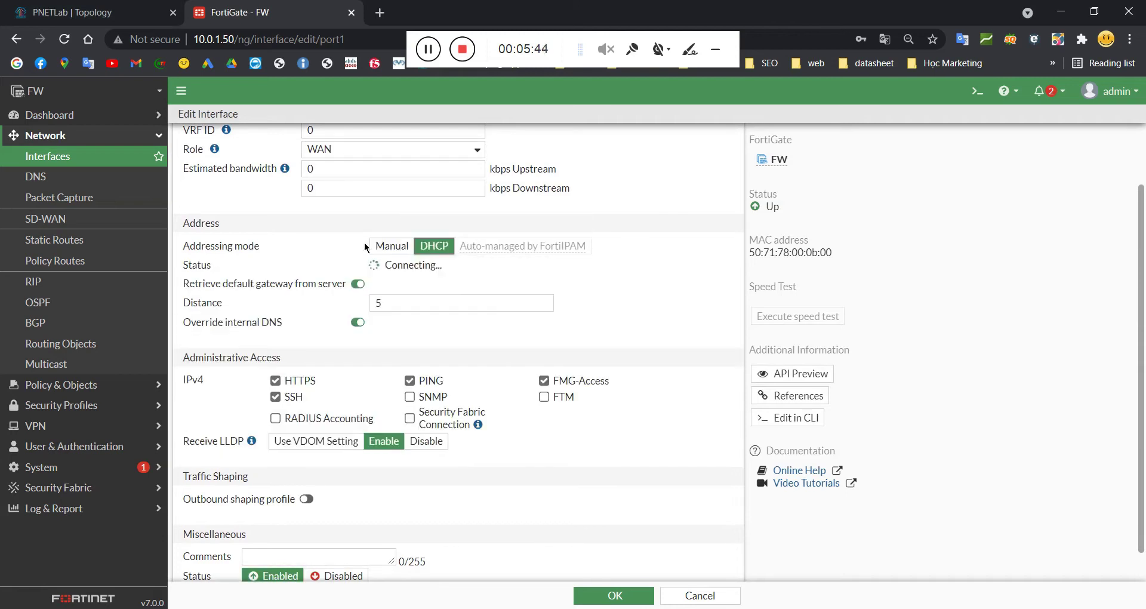
left_click_drag(488, 245, 489, 245)
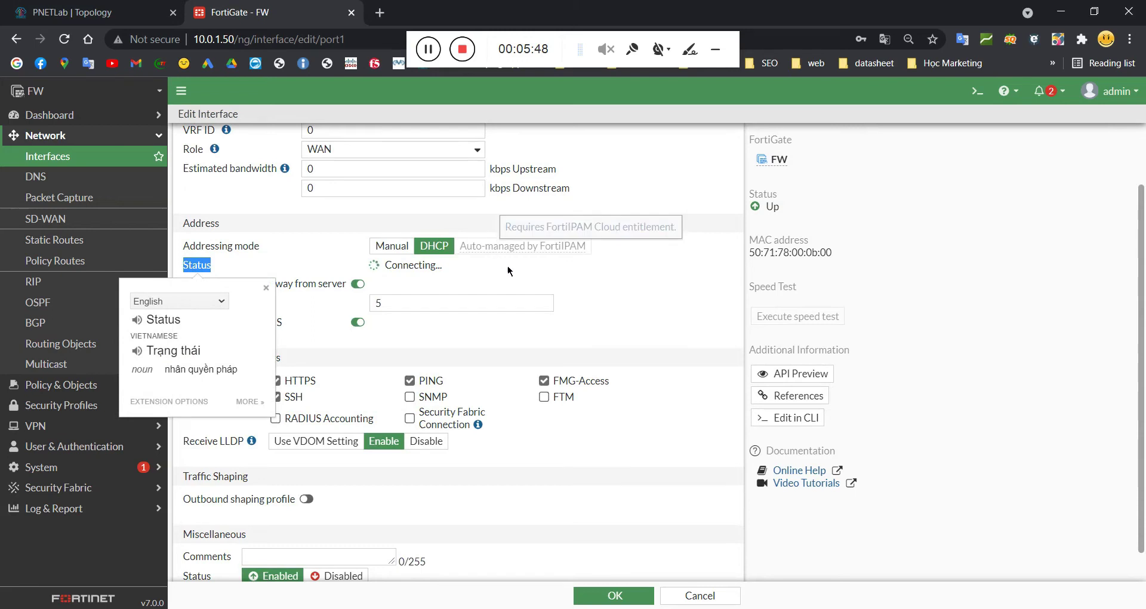
left_click(553, 273)
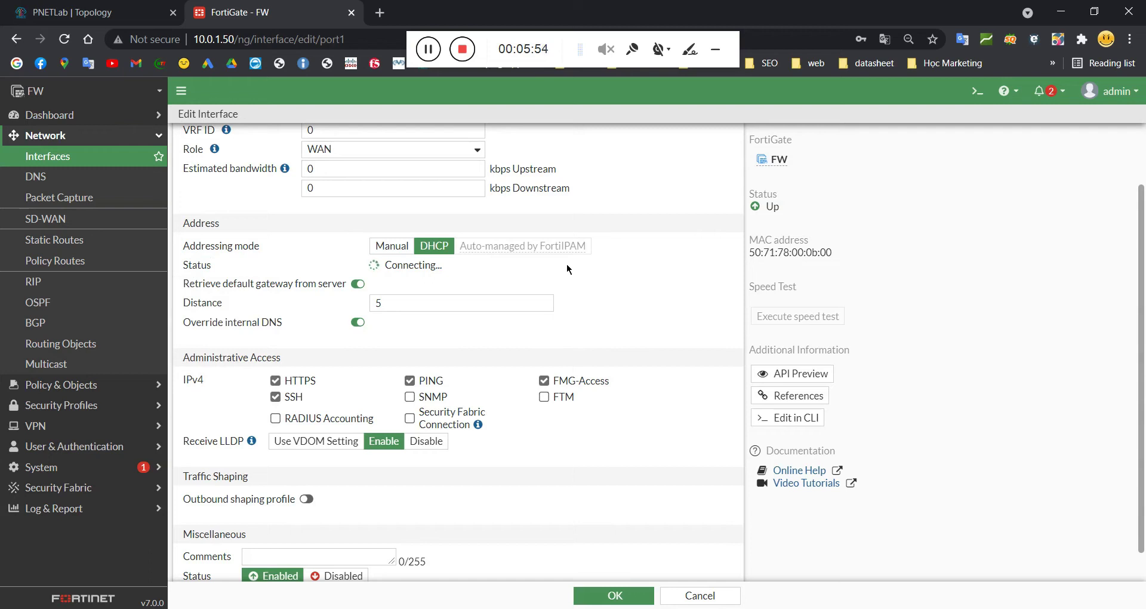
left_click(393, 247)
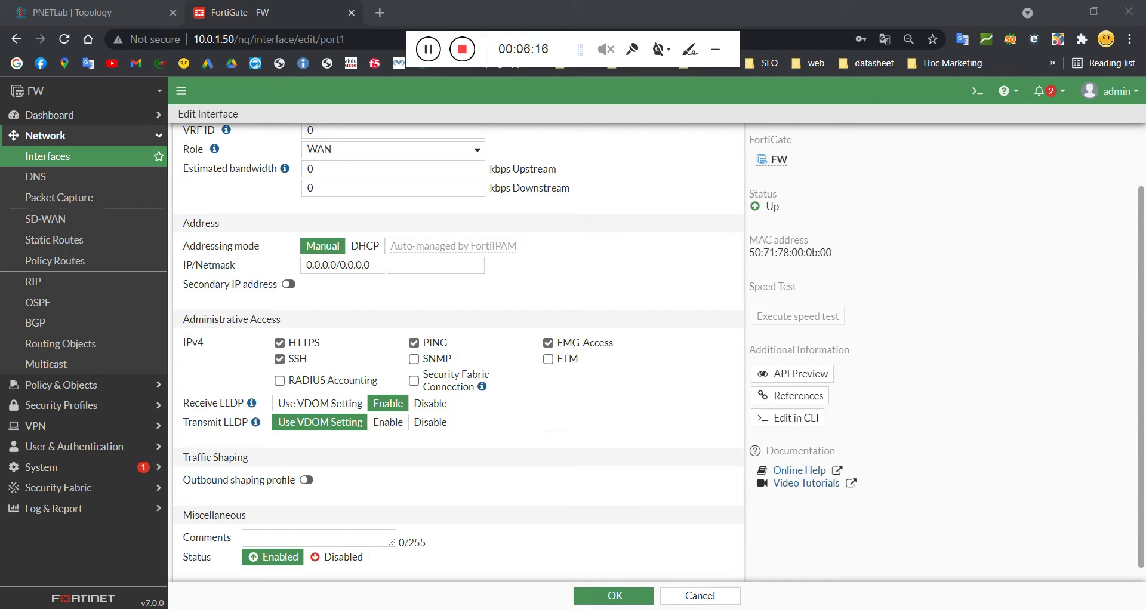
Step: Enter 100.0.0.10/24 as port1's IP/Netmask
left_click_drag(389, 275, 263, 265)
type("10")
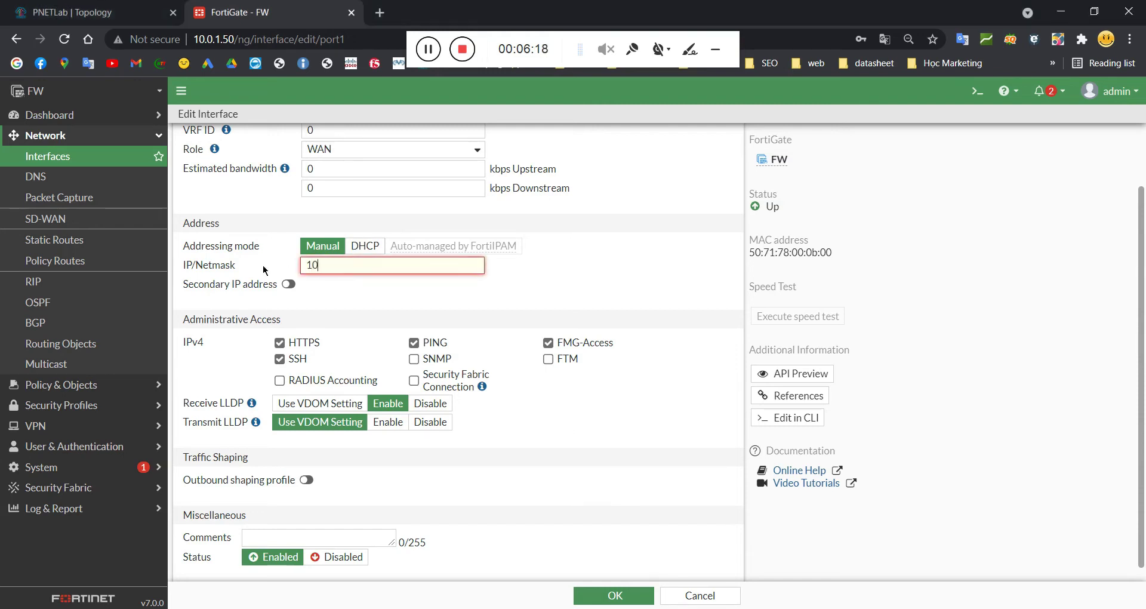
type("0.0.0.10/24")
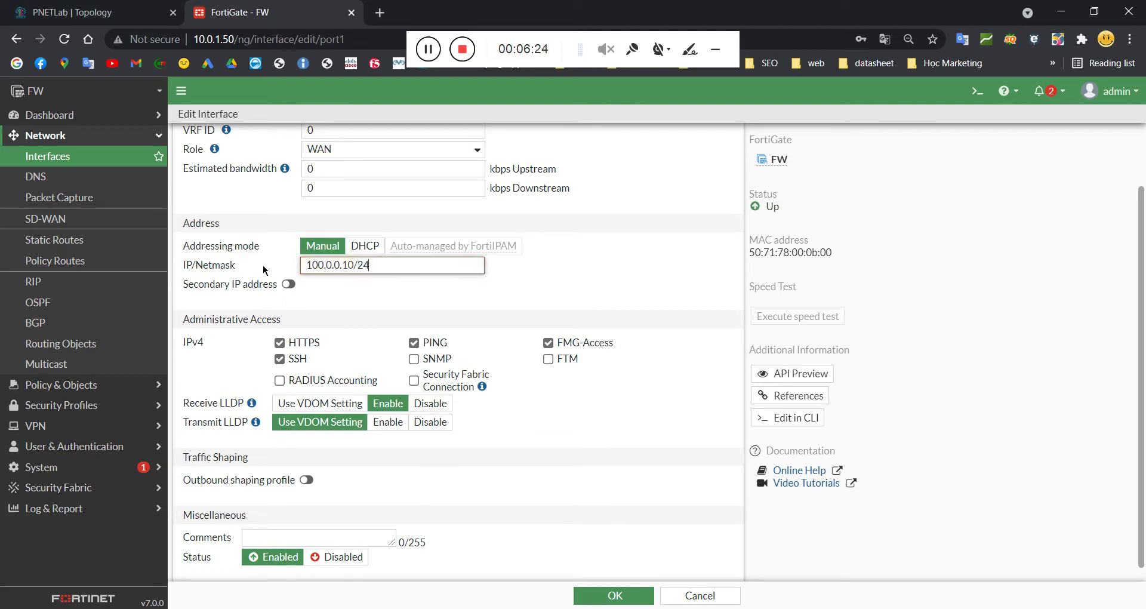
left_click(477, 48)
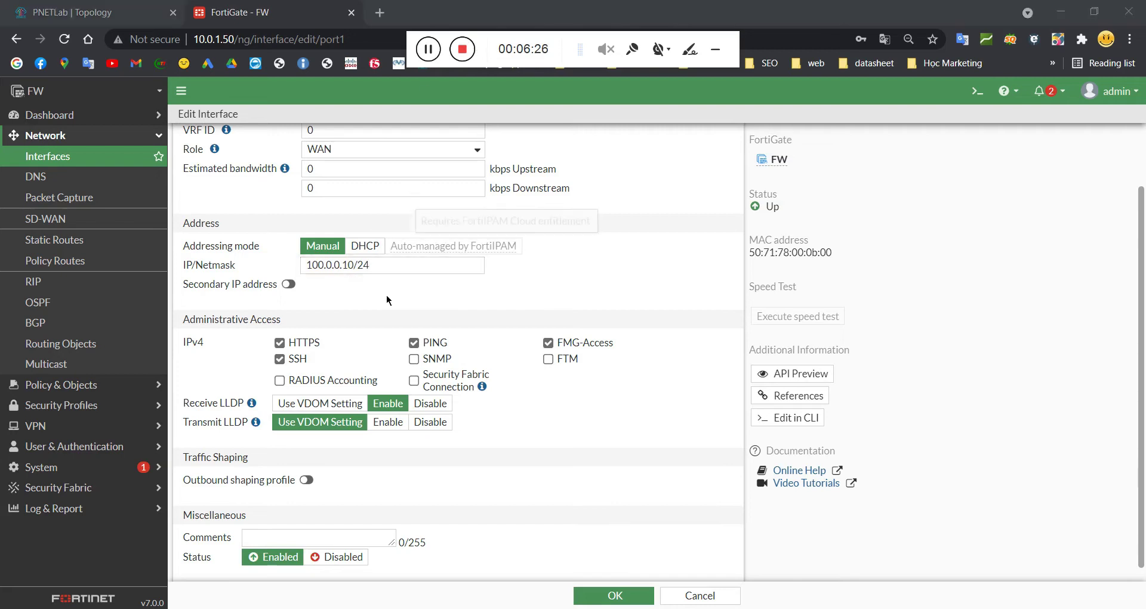
scroll(386, 304, "down", 1)
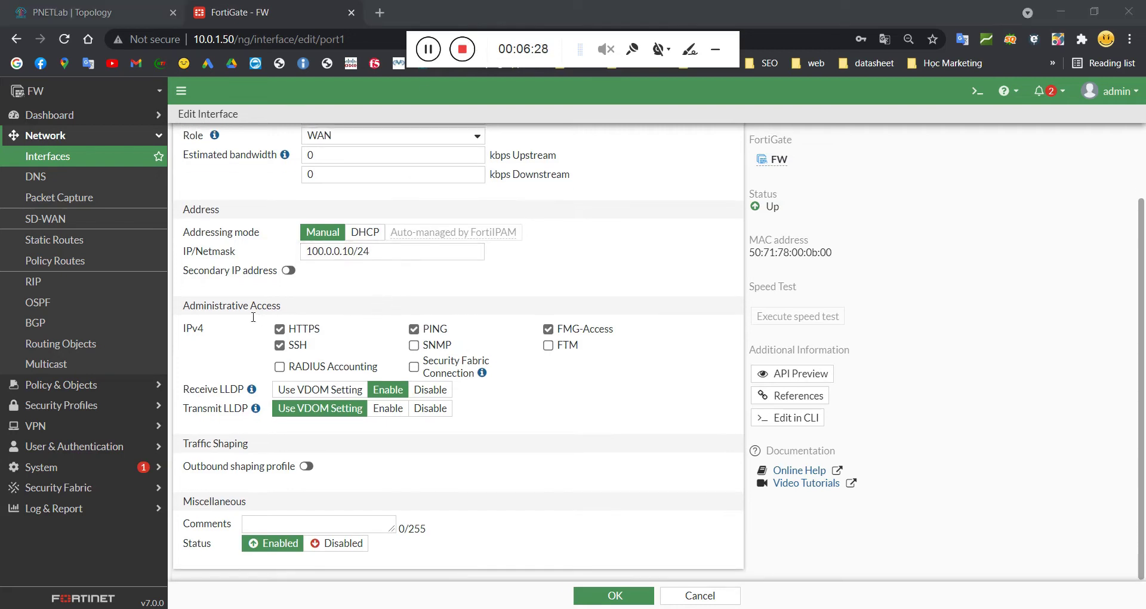
left_click_drag(204, 306, 289, 310)
left_click(319, 311)
Step: Untick HTTPS, SSH and FMG-Access so only PING remains, and save port1
left_click(280, 329)
left_click(279, 345)
left_click(548, 329)
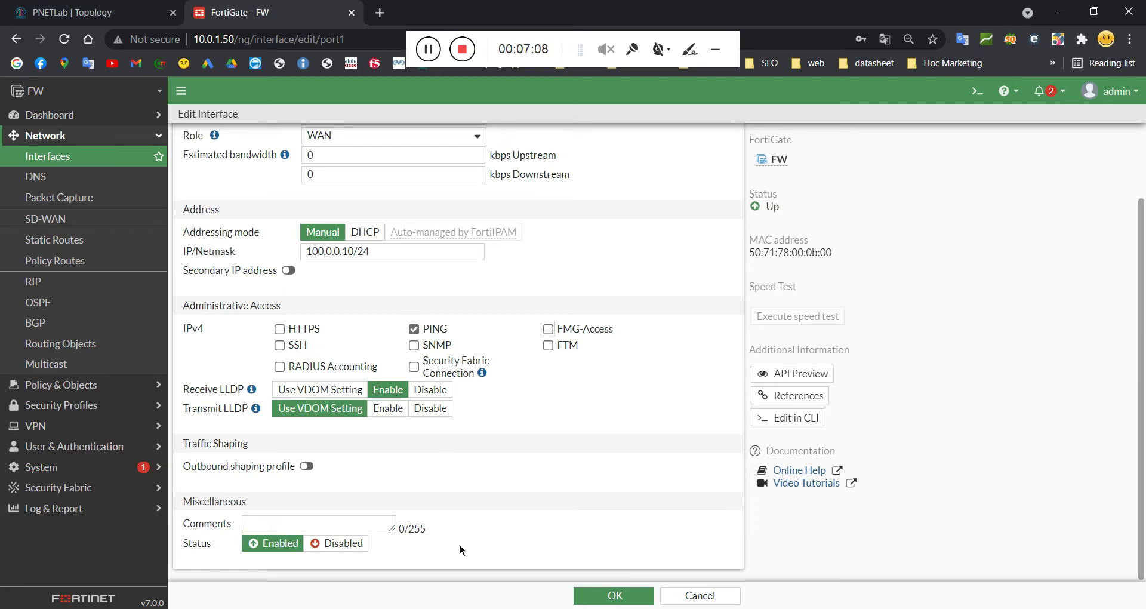
left_click(580, 592)
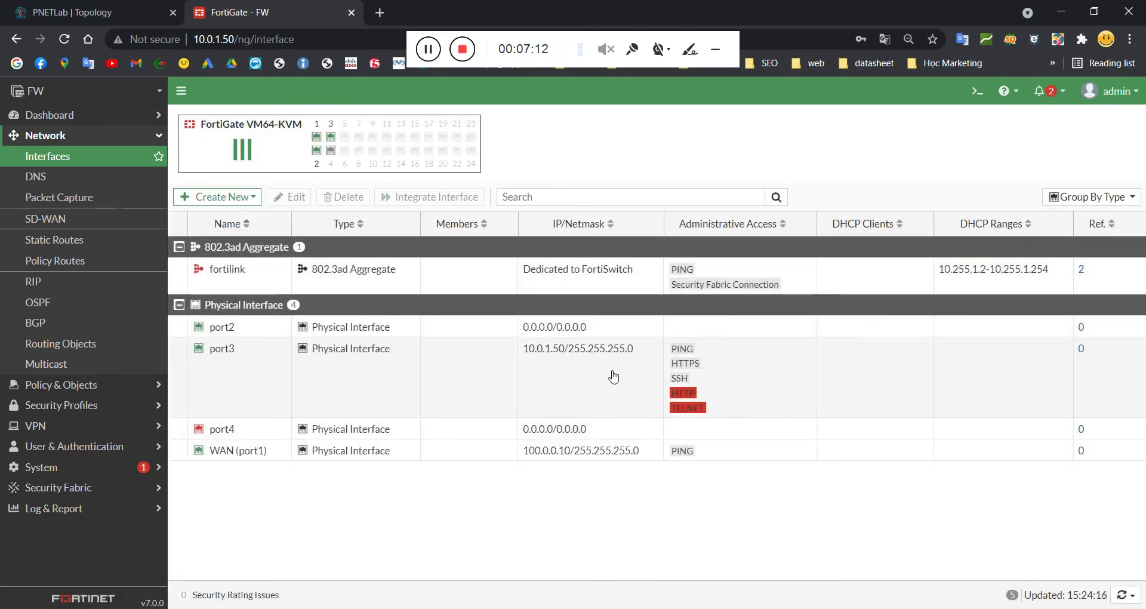
Step: Check the port3 and WAN (port1) rows and view WAN (port1)'s info card
left_click(614, 376)
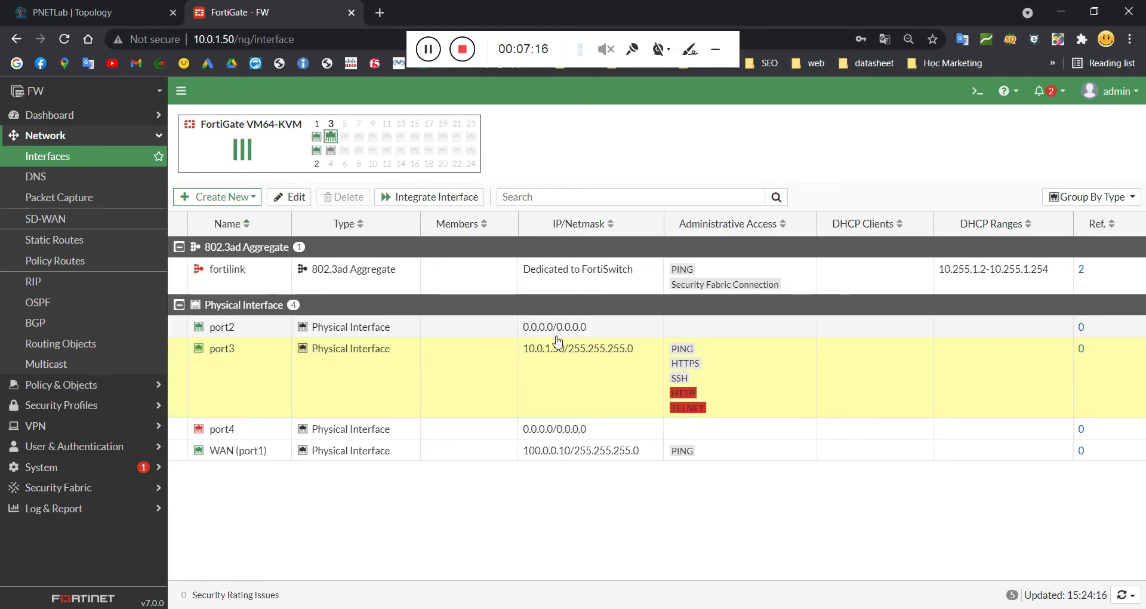
left_click(416, 456)
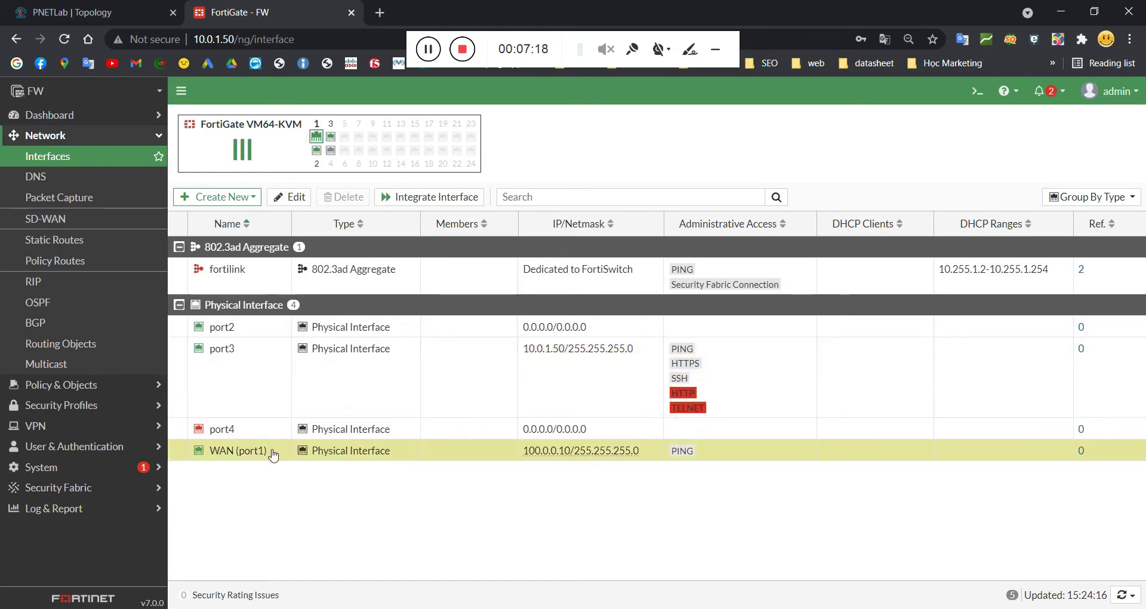
left_click(434, 48)
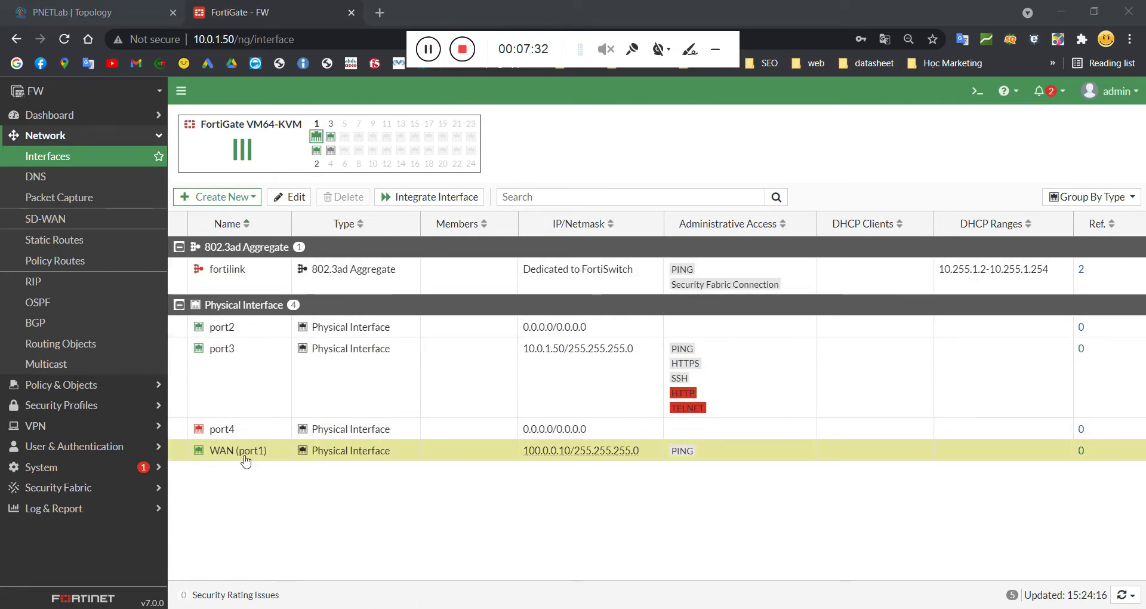
mouse_move(245, 462)
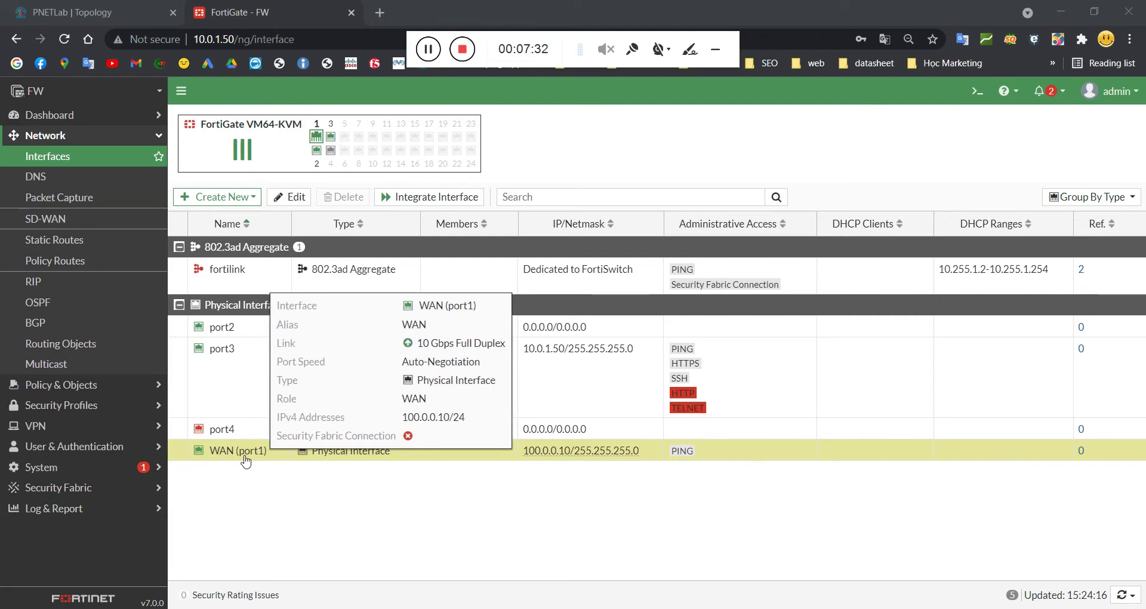
left_click(277, 493)
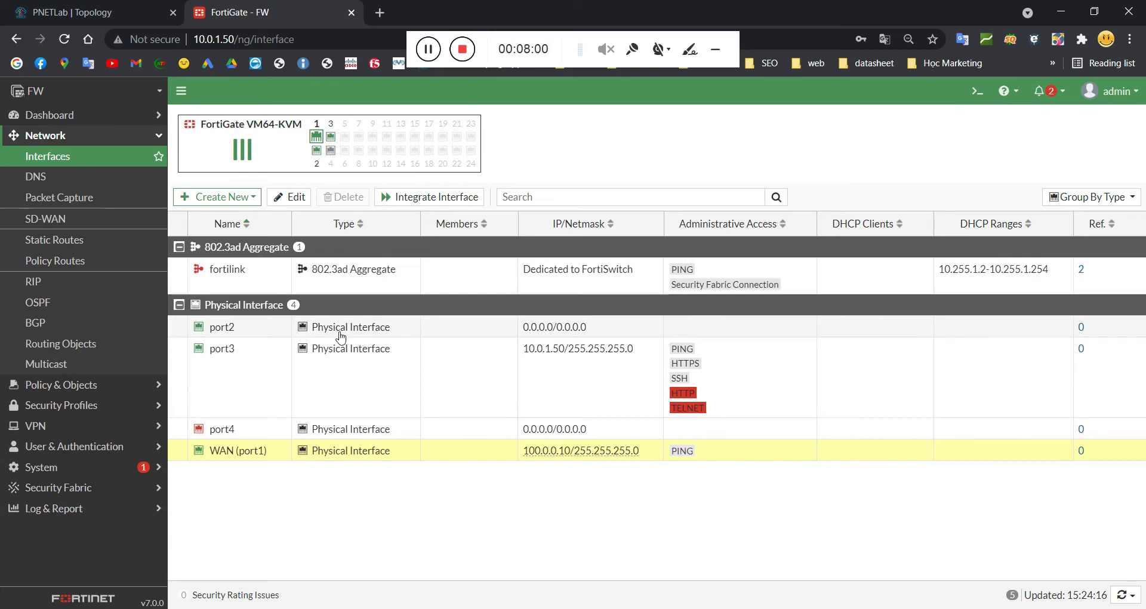
left_click(259, 333)
Step: Edit port2, giving it the alias LAN and the LAN role
right_click(234, 328)
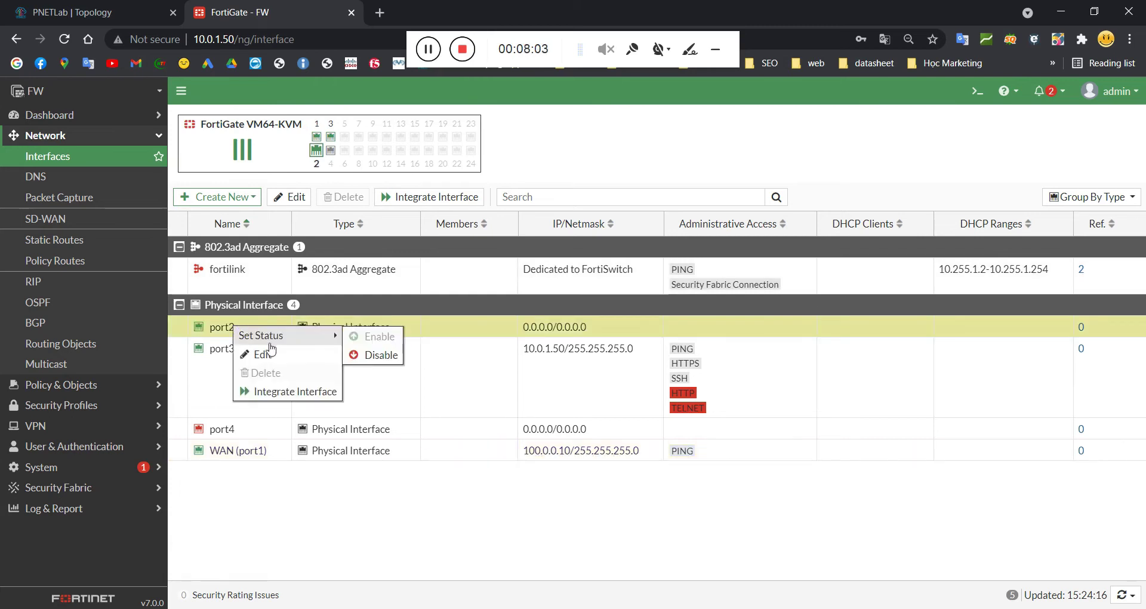
left_click(268, 352)
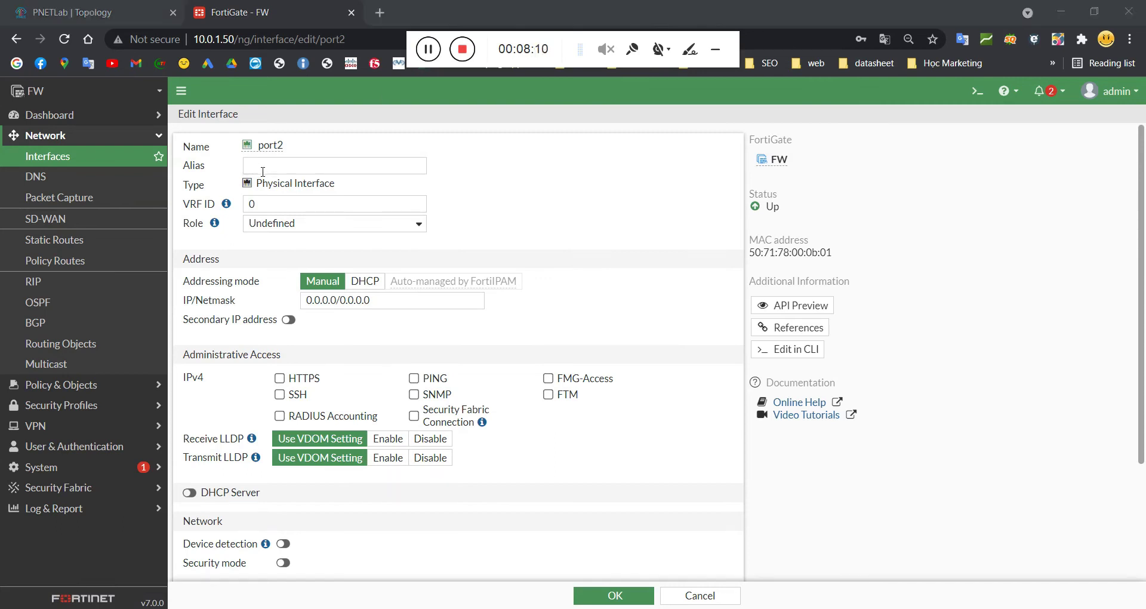
left_click(262, 170)
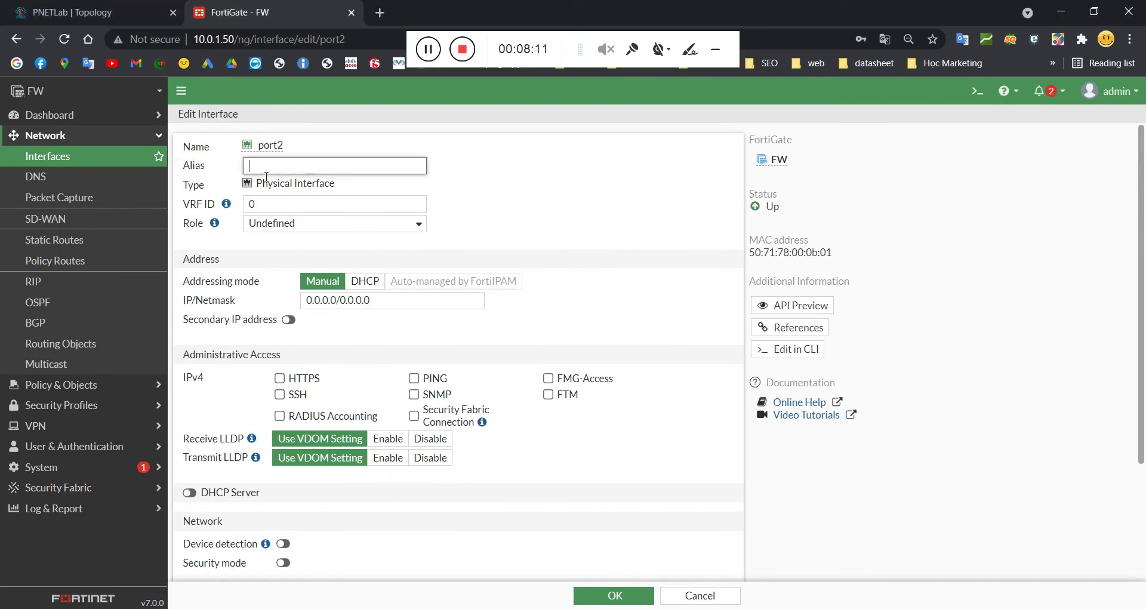
type("LAN")
left_click(324, 225)
left_click(267, 240)
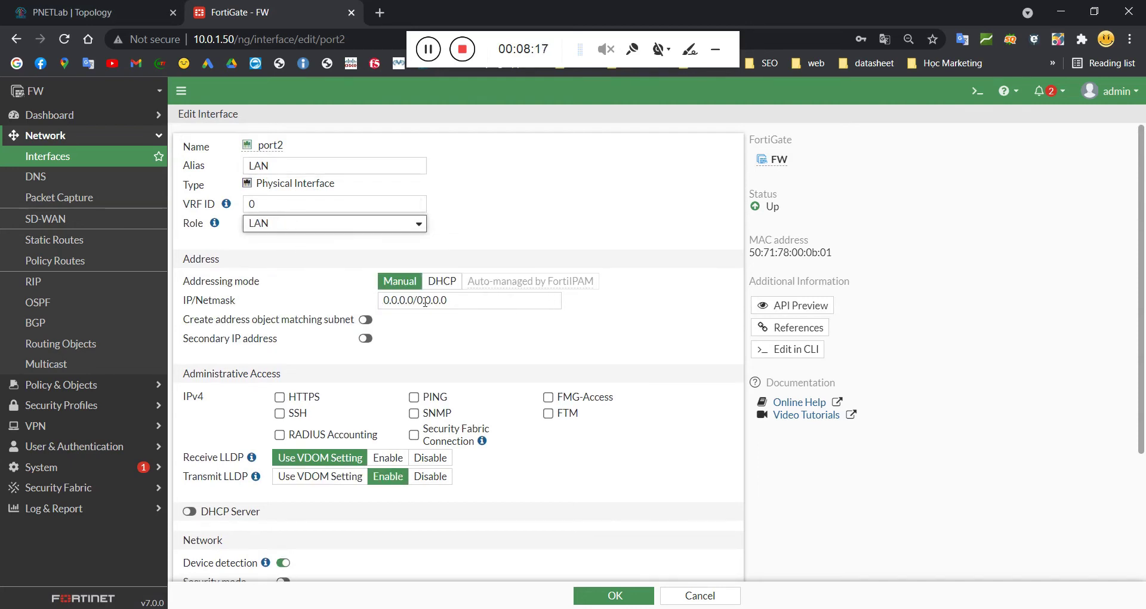
Step: Give port2 the address 10.0.0.1/24 and allow HTTPS, PING and SSH access
scroll(424, 301, "down", 2)
left_click_drag(449, 228, 374, 227)
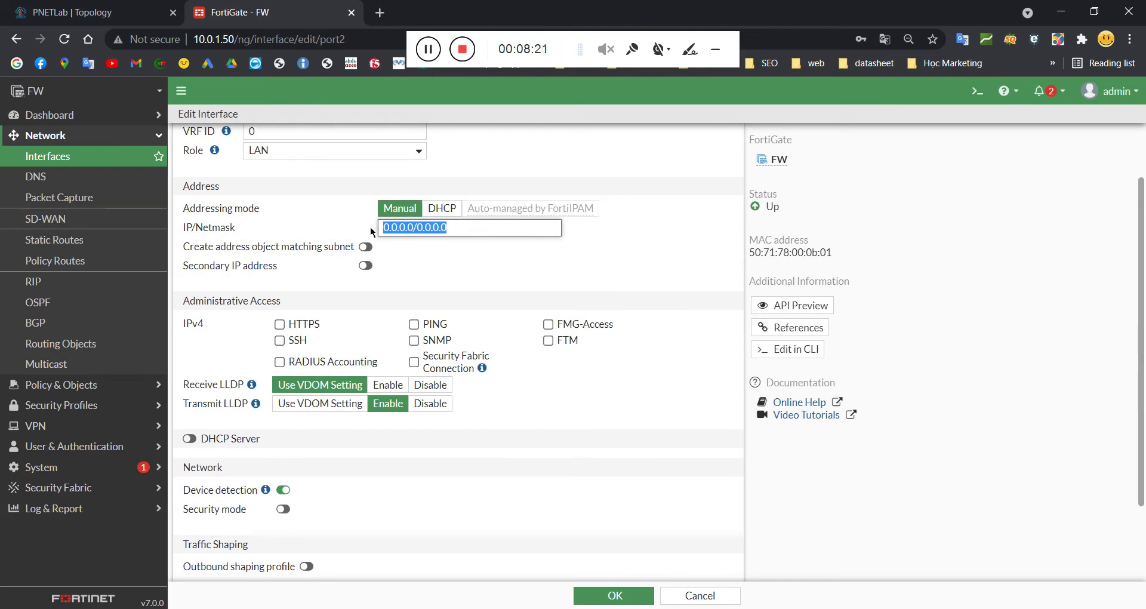
type("10.0.0.1/24")
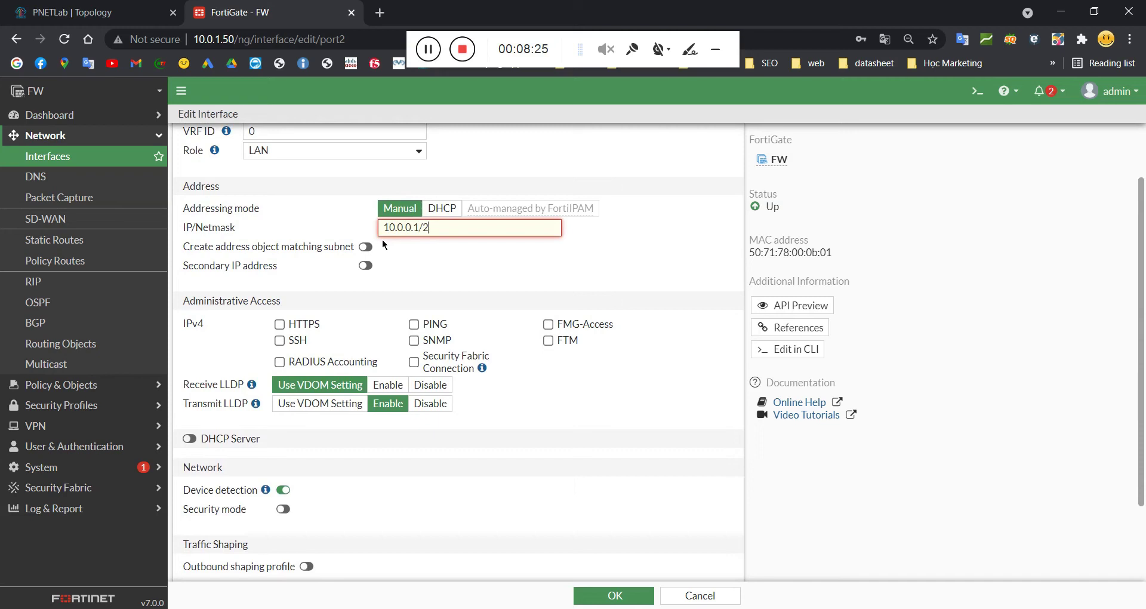
left_click(434, 266)
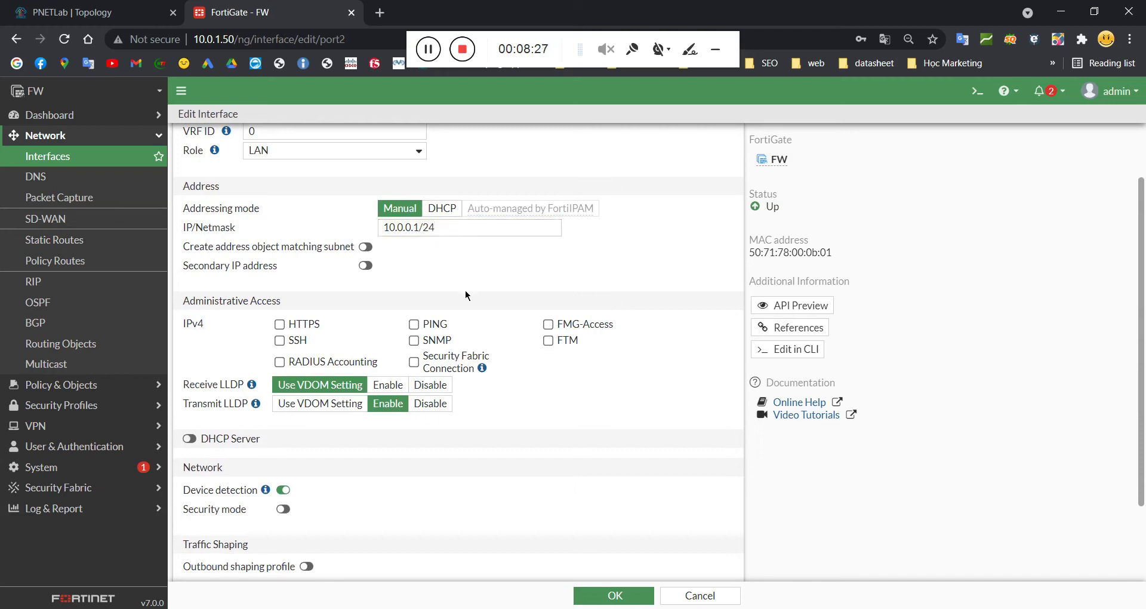
left_click(301, 325)
left_click(414, 324)
left_click(299, 345)
scroll(530, 357, "down", 3)
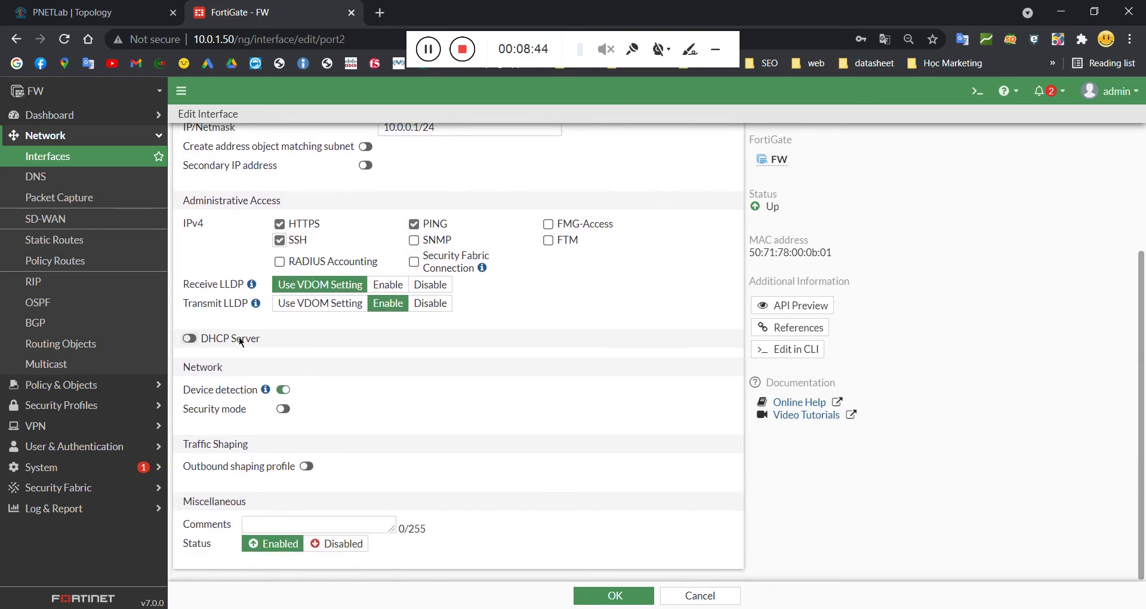
Step: Enable port2's DHCP server and set the range start to 10.0.0.10
left_click(191, 339)
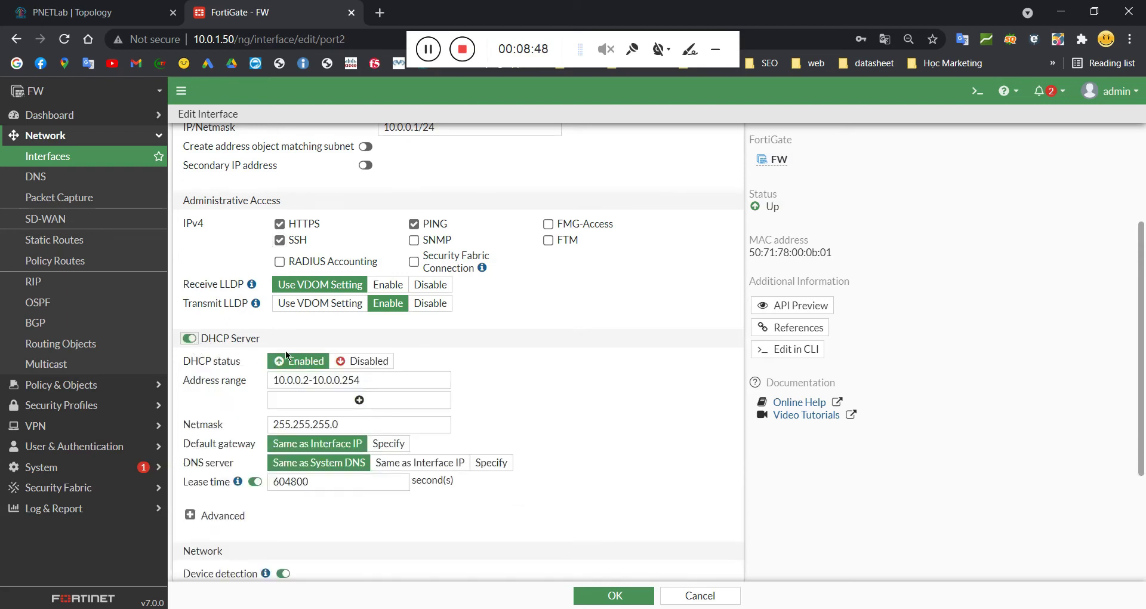
scroll(285, 350, "down", 4)
scroll(279, 321, "down", 1)
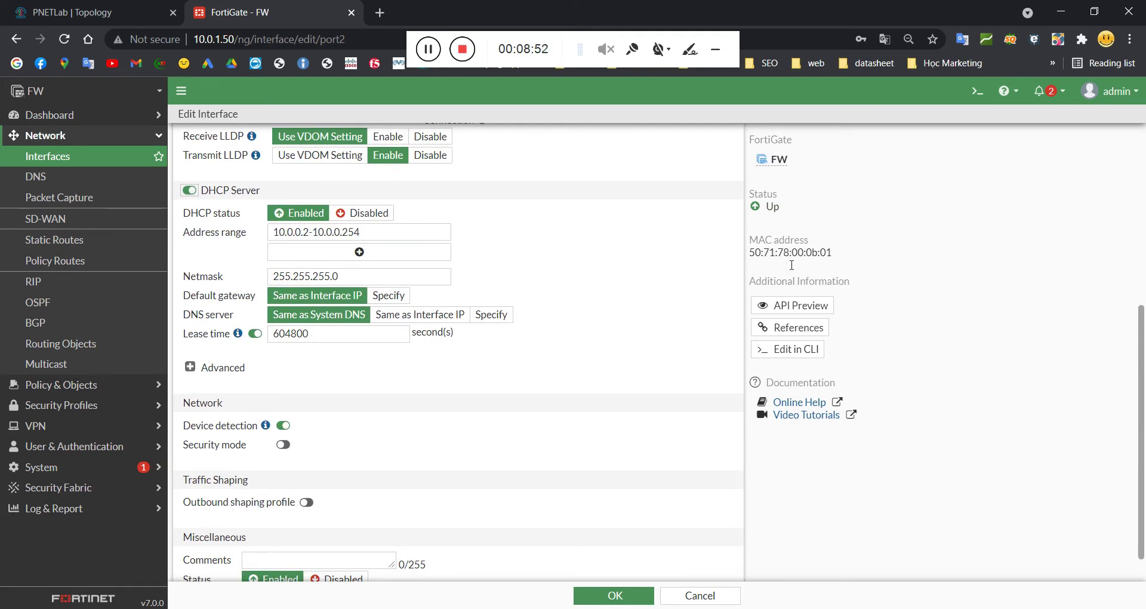
left_click(291, 204)
double_click(306, 232)
type("10")
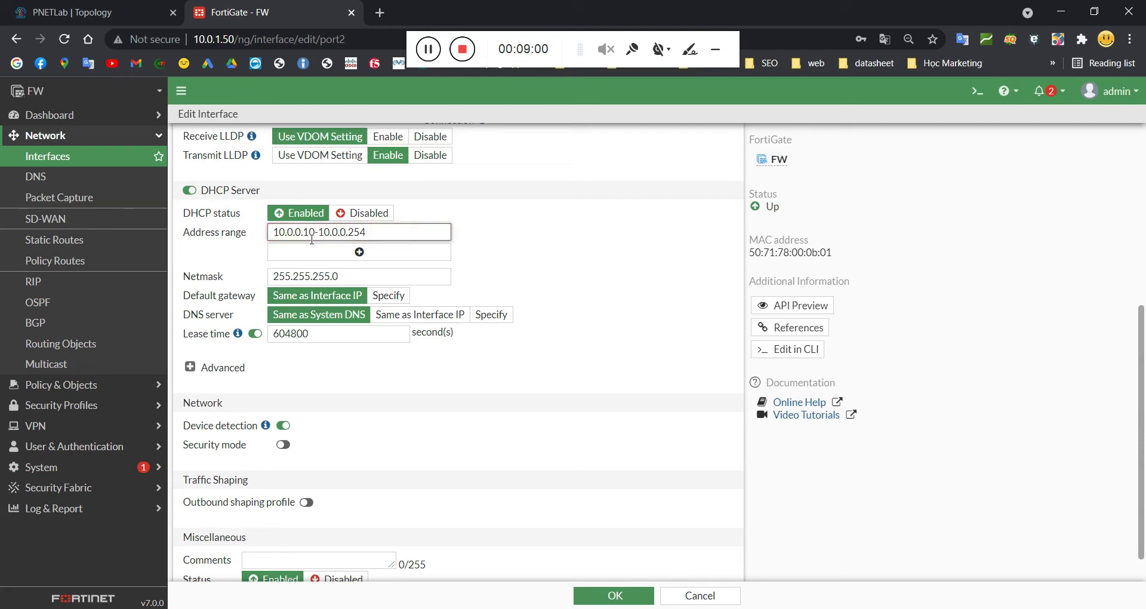
Step: Set the DHCP range end to 10.0.0.200 and save the LAN interface
left_click_drag(318, 233, 388, 239)
type("00")
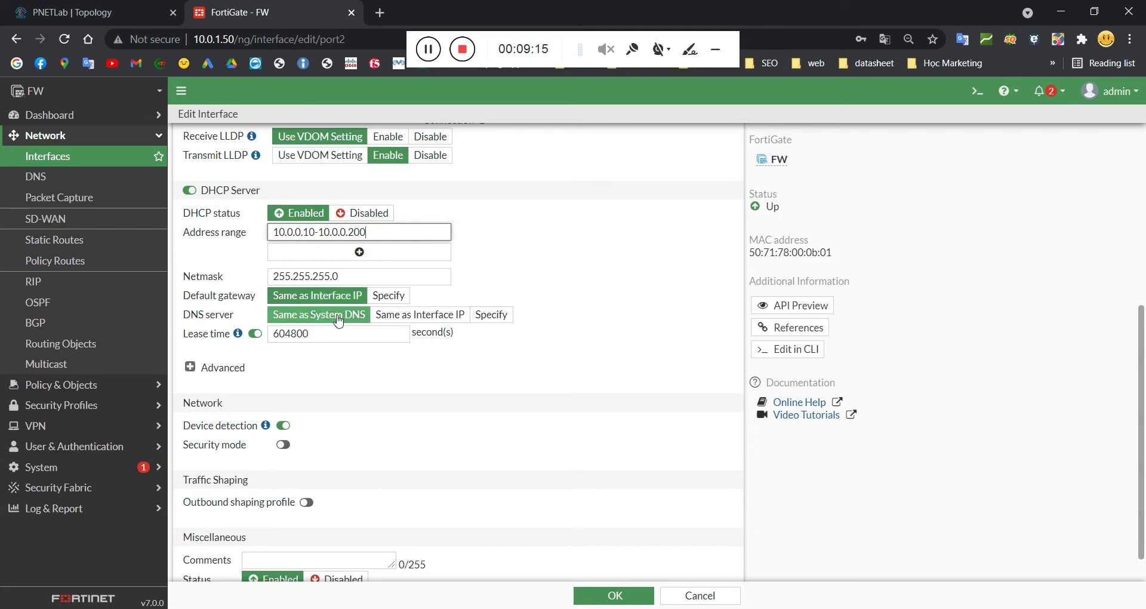
scroll(338, 321, "up", 1)
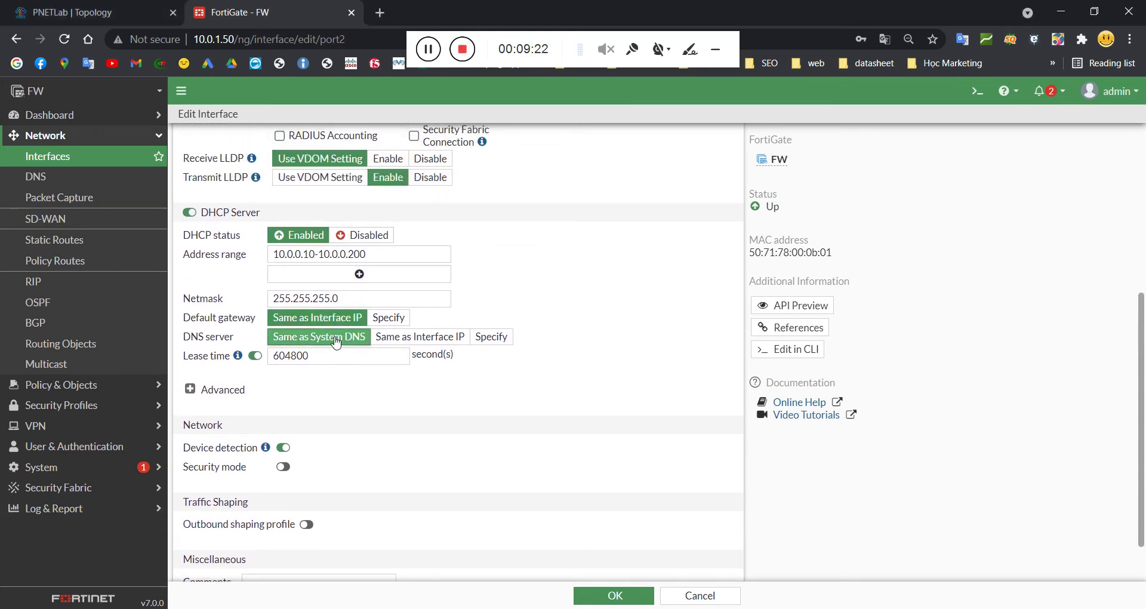
scroll(346, 335, "down", 2)
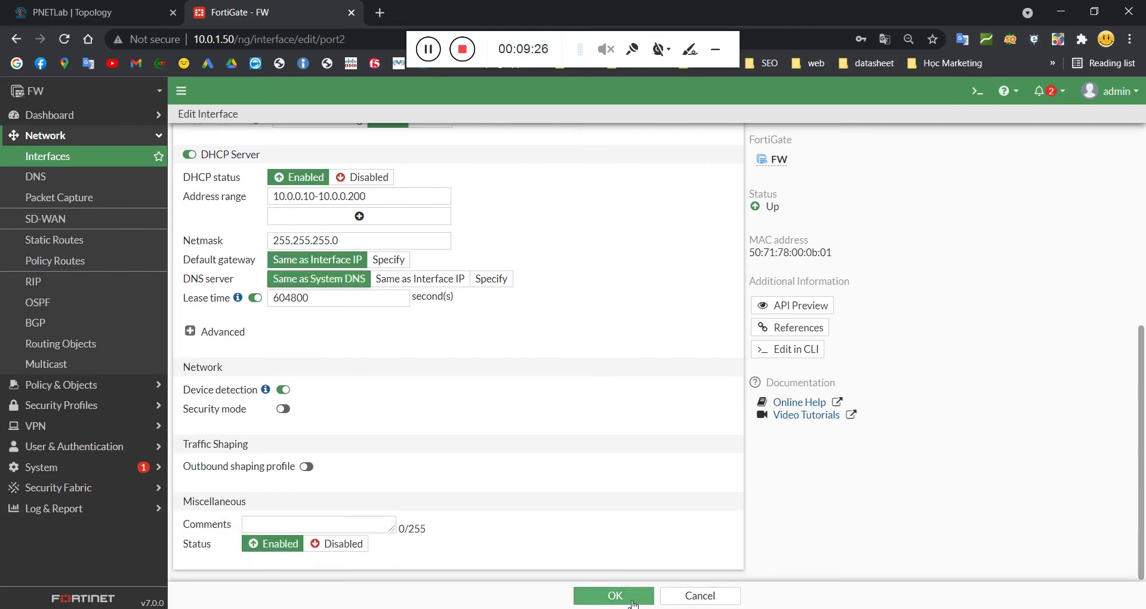
left_click(614, 595)
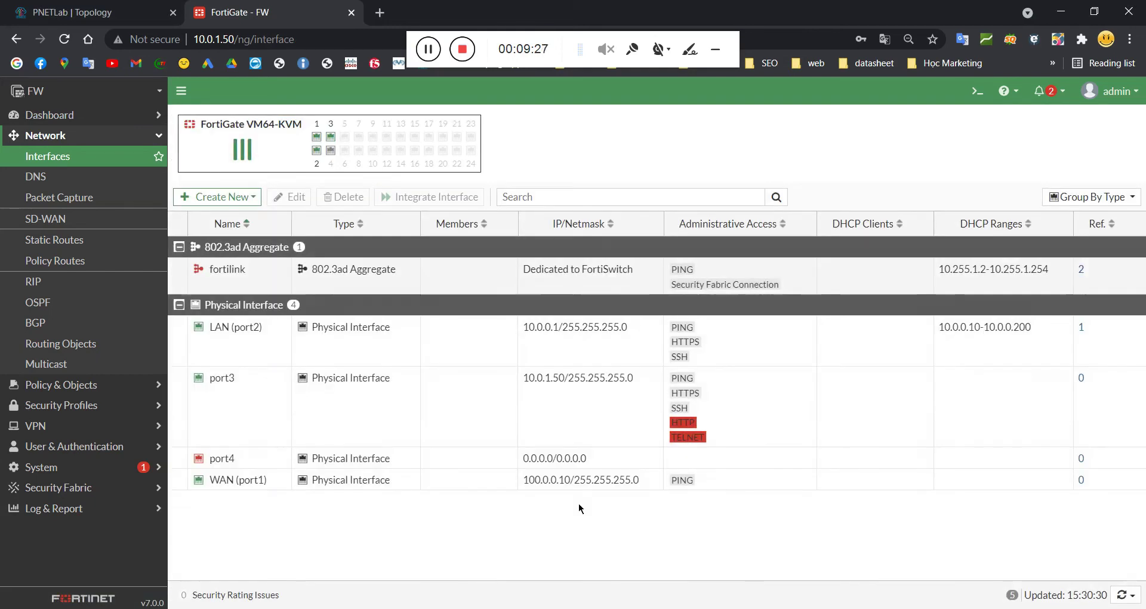
Step: Select LAN (port2), then go to Network > Static Routes, which is empty
left_click(238, 345)
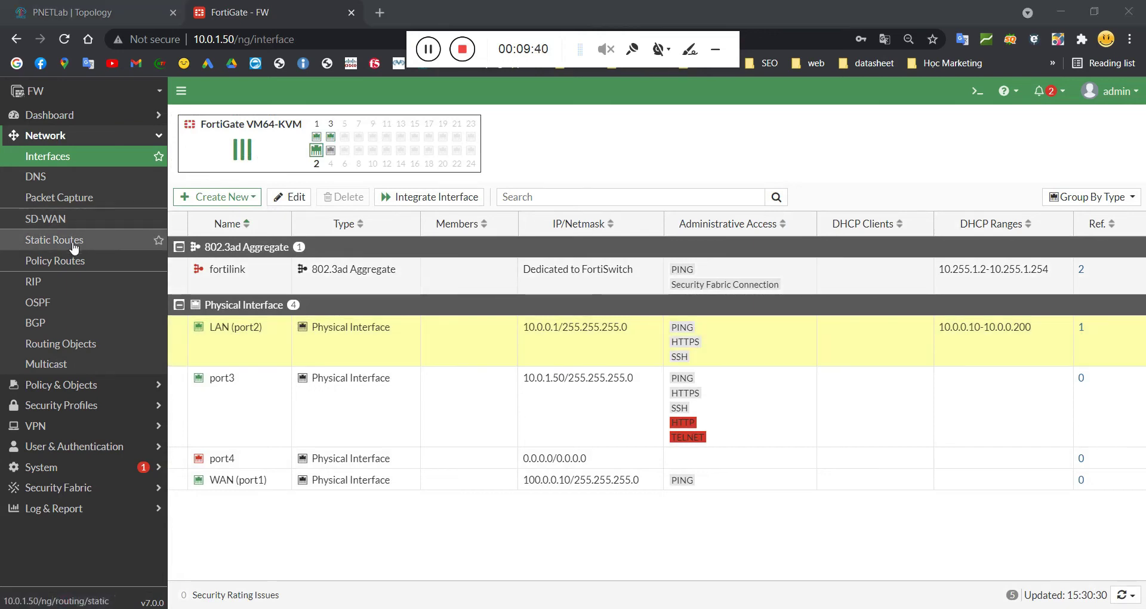
left_click(53, 136)
left_click(53, 136)
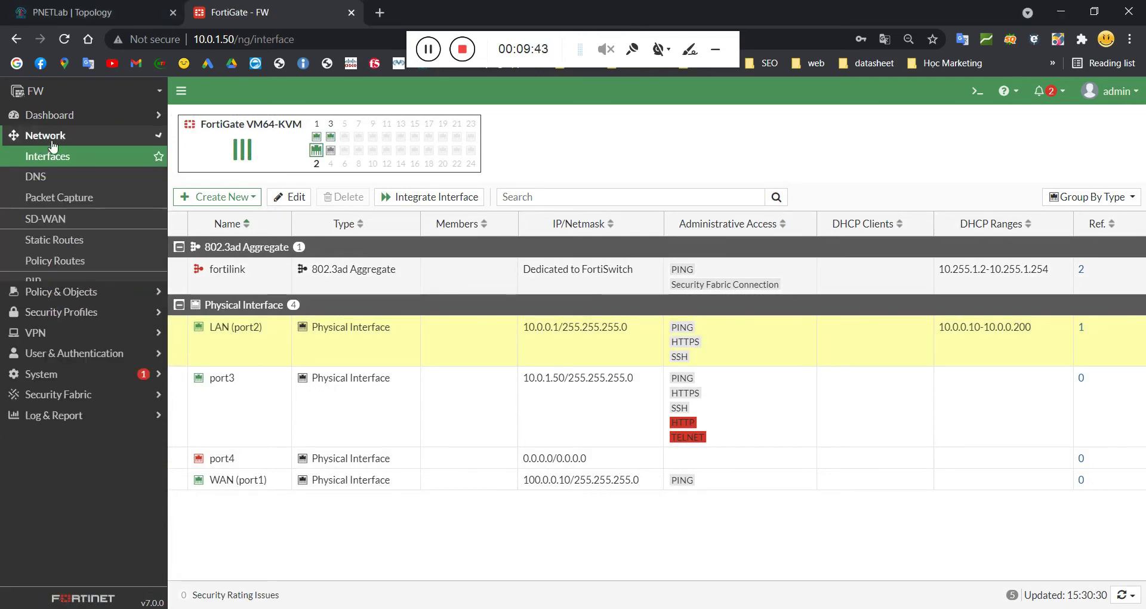
left_click(58, 242)
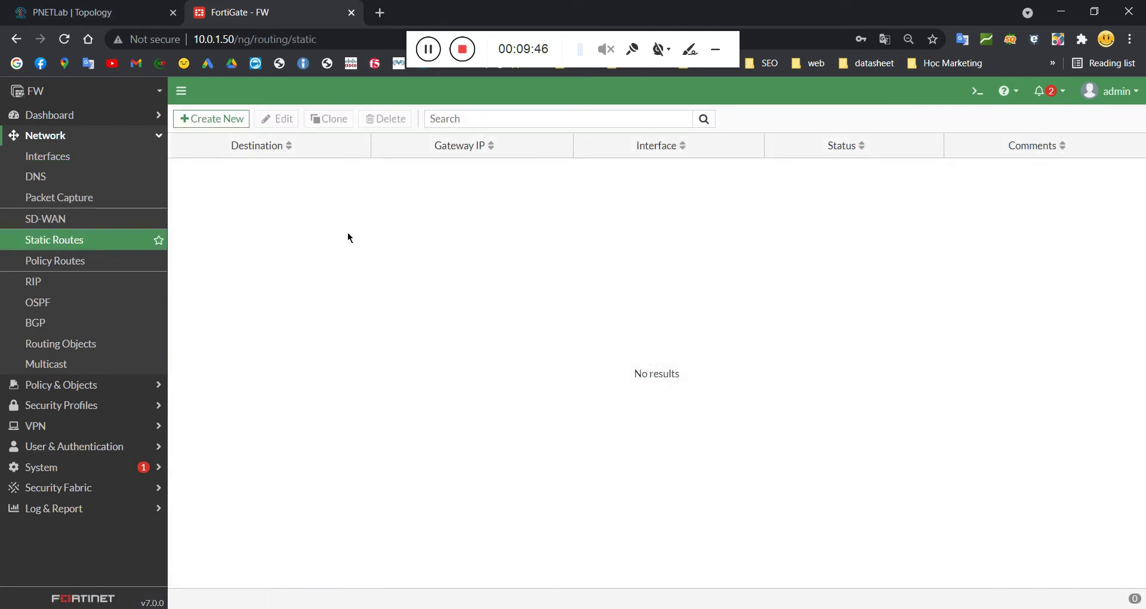
Step: Add a static route 0.0.0.0/0.0.0.0 via gateway 100.0.0.1 on WAN (port1) and save it
left_click(221, 120)
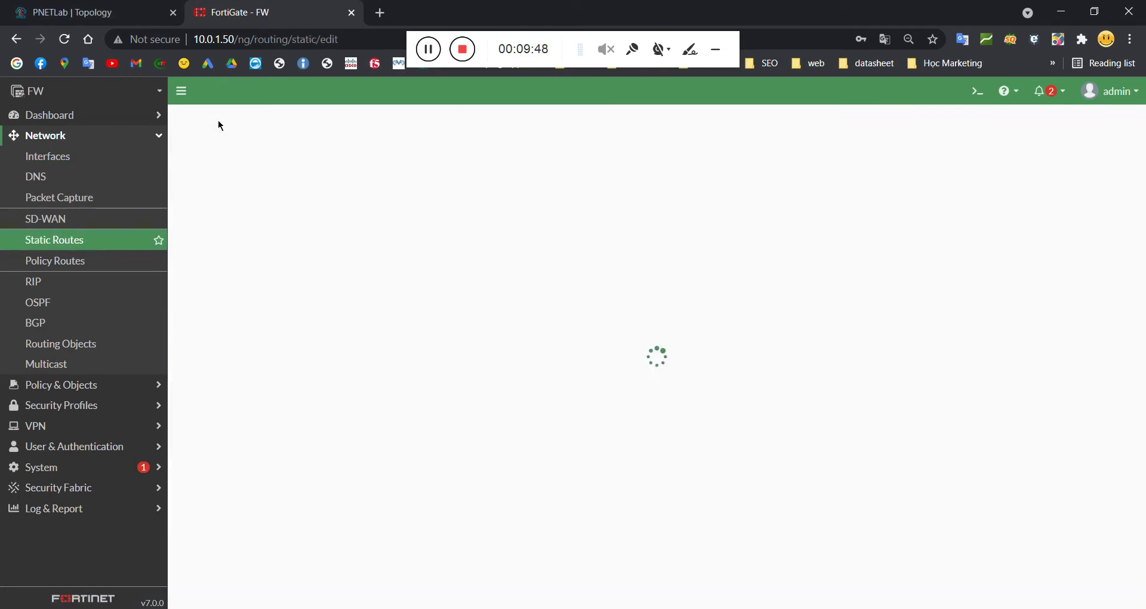
left_click_drag(395, 171, 309, 173)
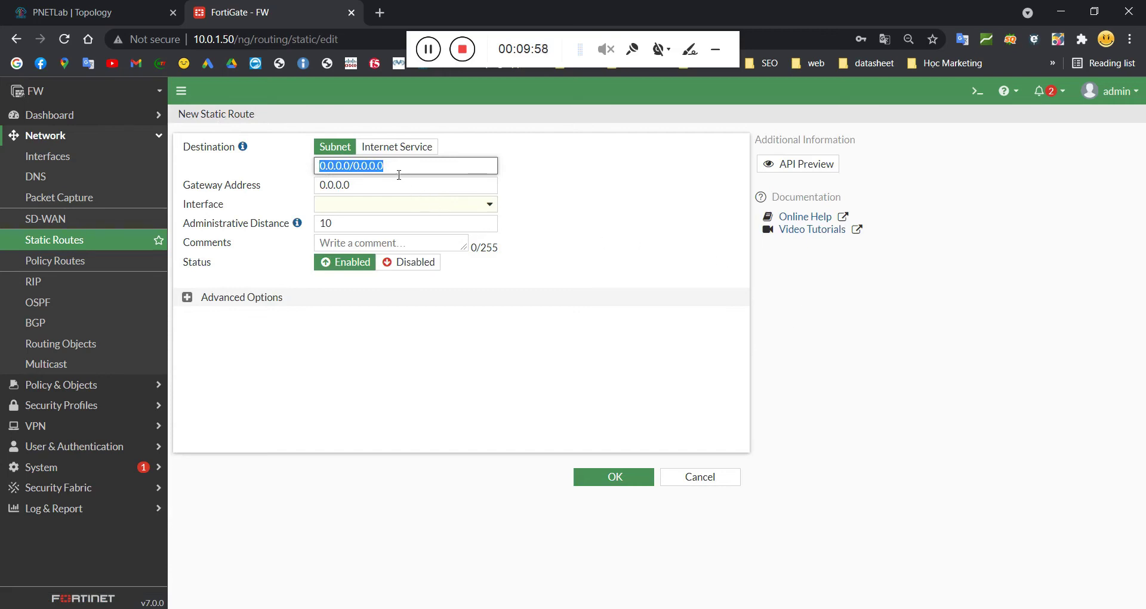
left_click(360, 192)
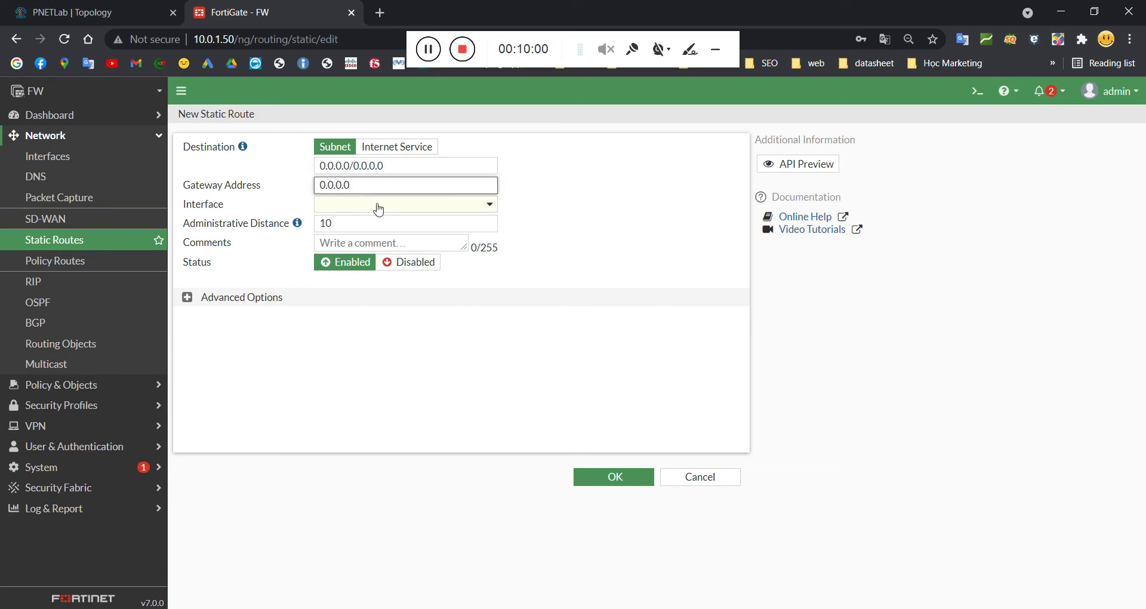
left_click(378, 206)
mouse_move(379, 249)
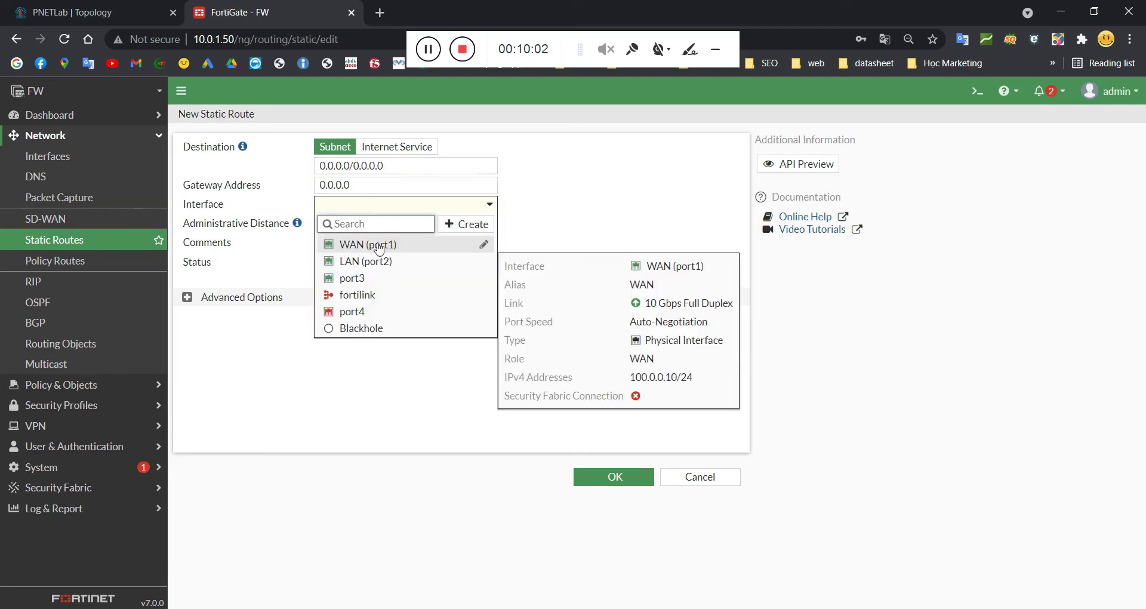
left_click(351, 194)
left_click_drag(351, 194, 306, 191)
type("10")
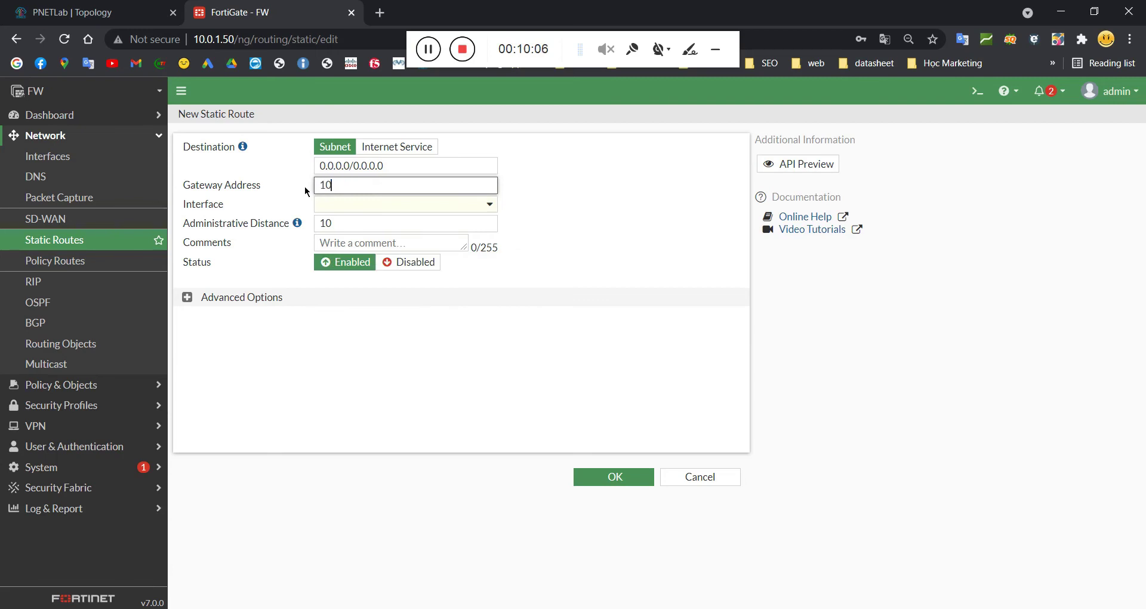
type("0.0.0.1")
left_click(385, 204)
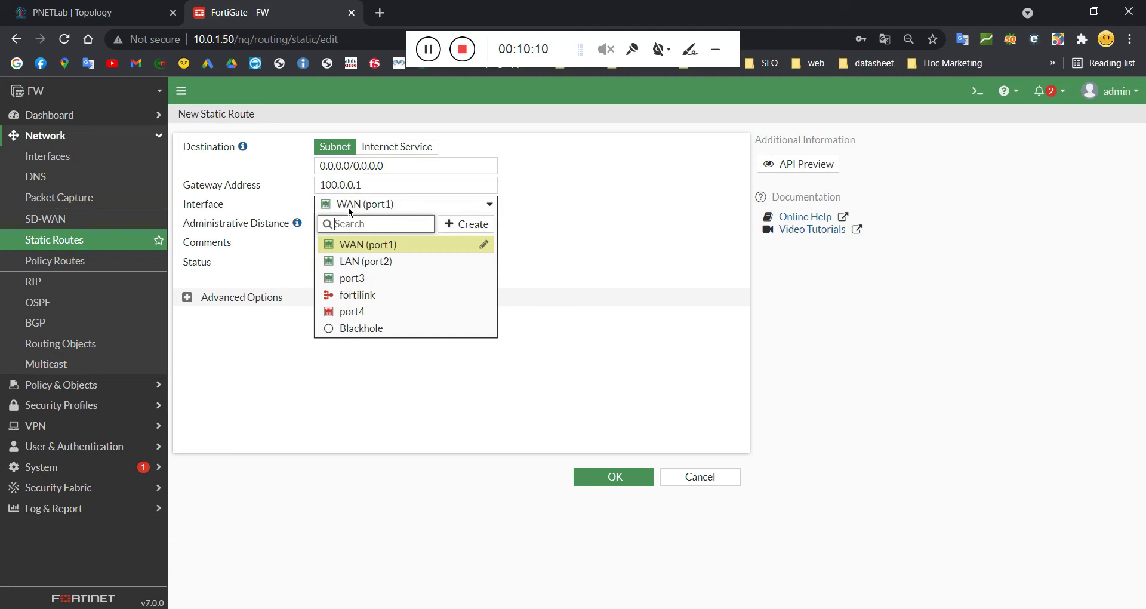
left_click(365, 244)
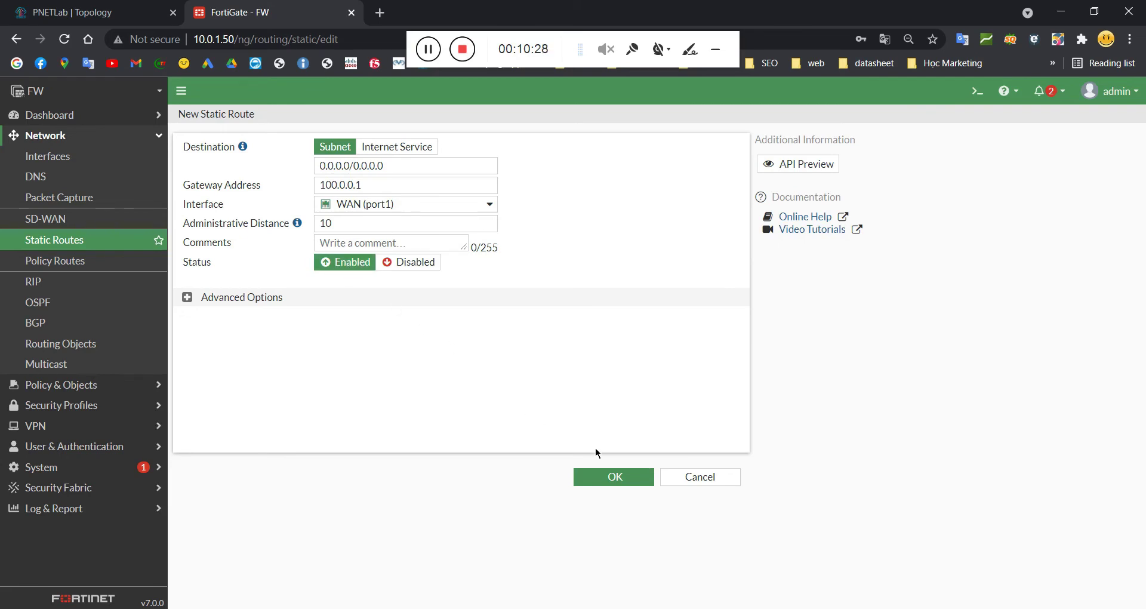
left_click(605, 475)
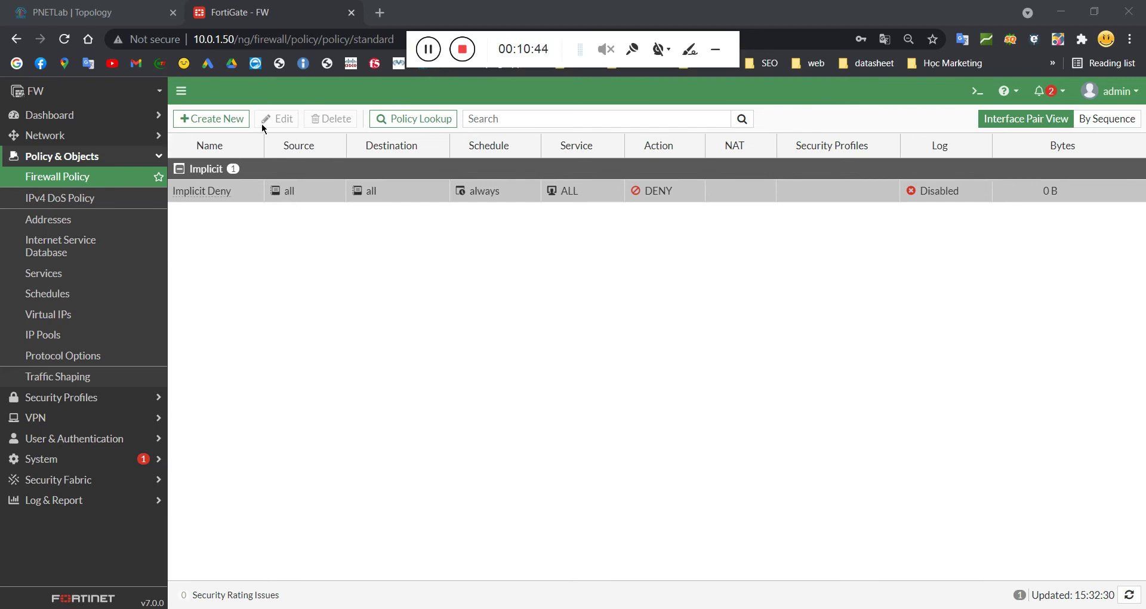
Step: Start a new policy named Permit-LAN-to-Internet from LAN (port2) to WAN (port1)
left_click(209, 117)
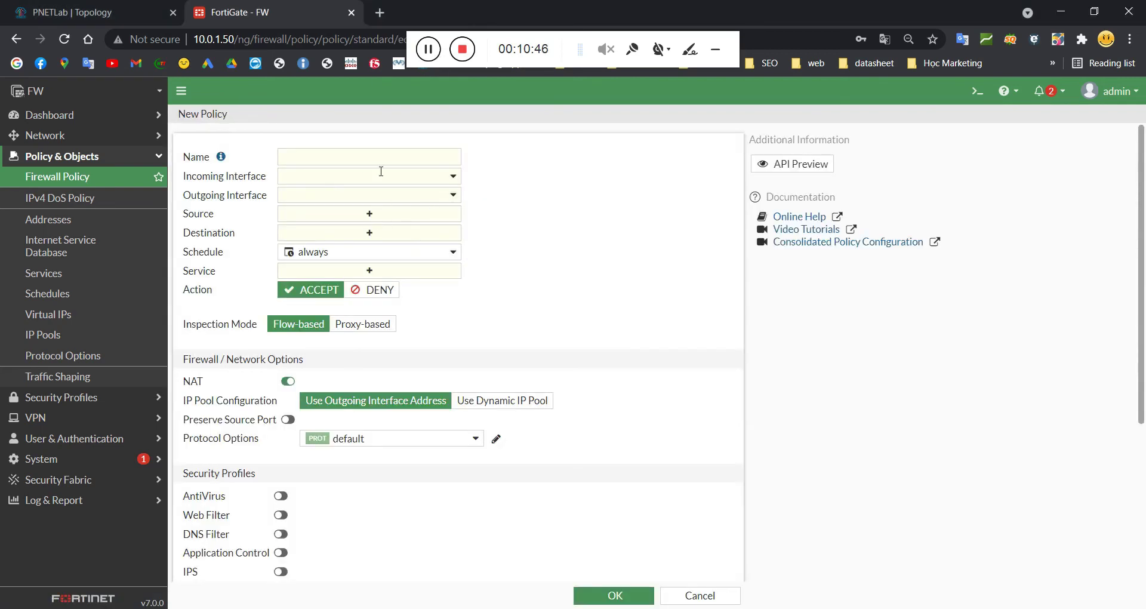
left_click(362, 166)
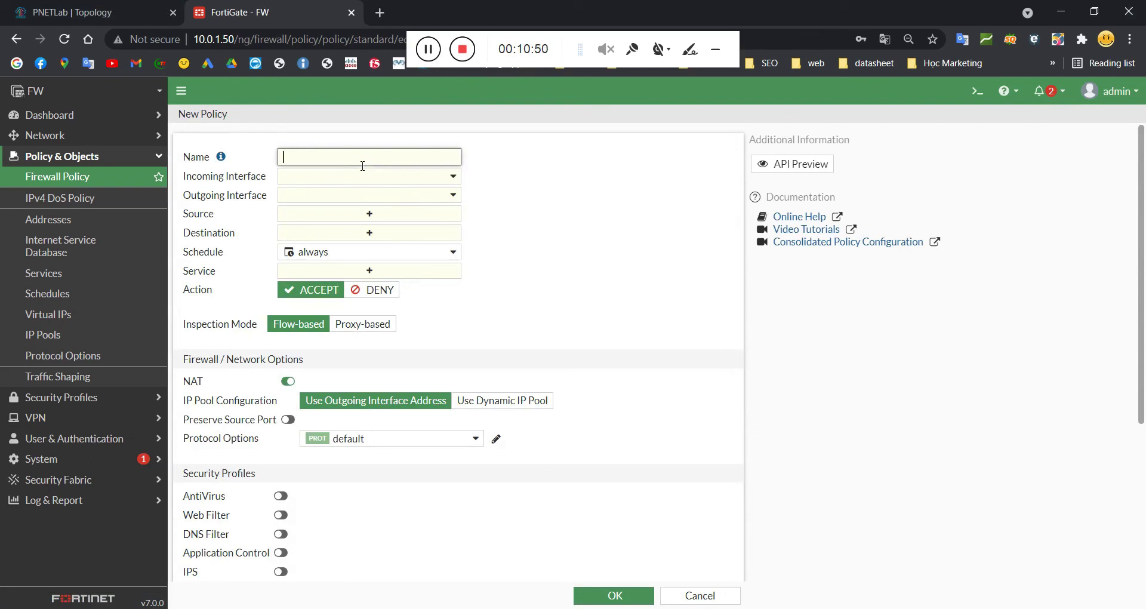
type("rmit-LAN-to-Internet")
left_click(414, 179)
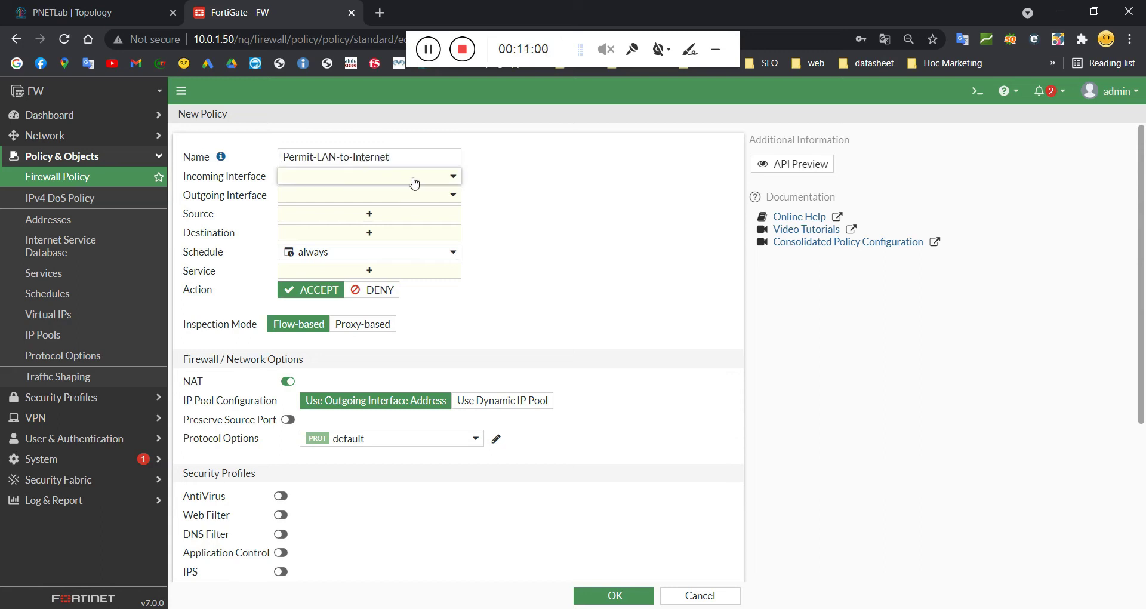
left_click(340, 234)
left_click(388, 195)
left_click(334, 235)
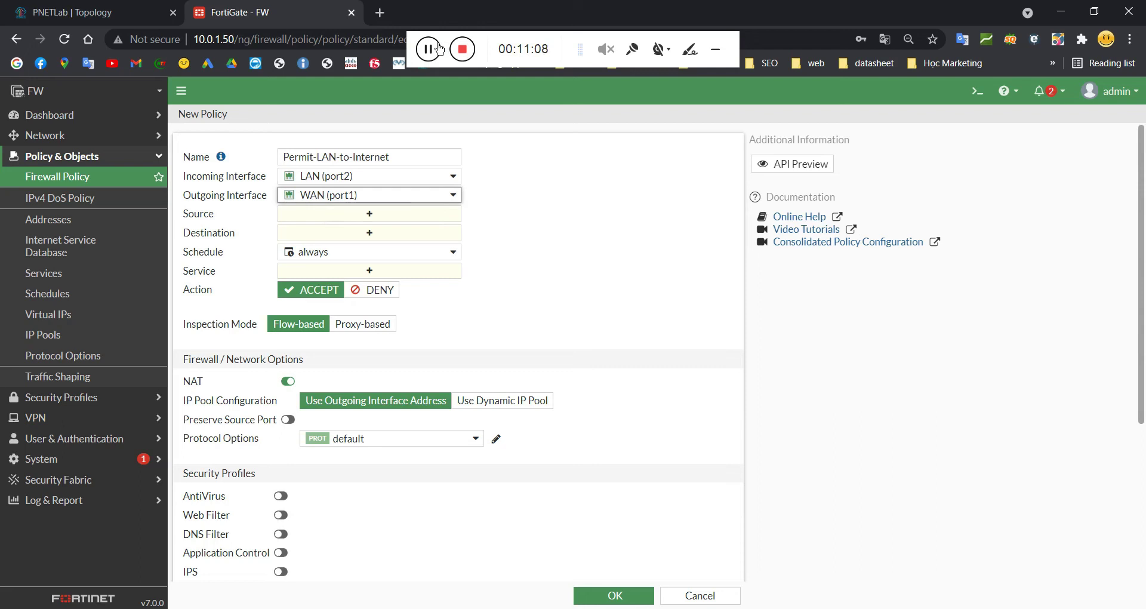
Step: Set the policy's source and destination addresses to all
left_click(386, 218)
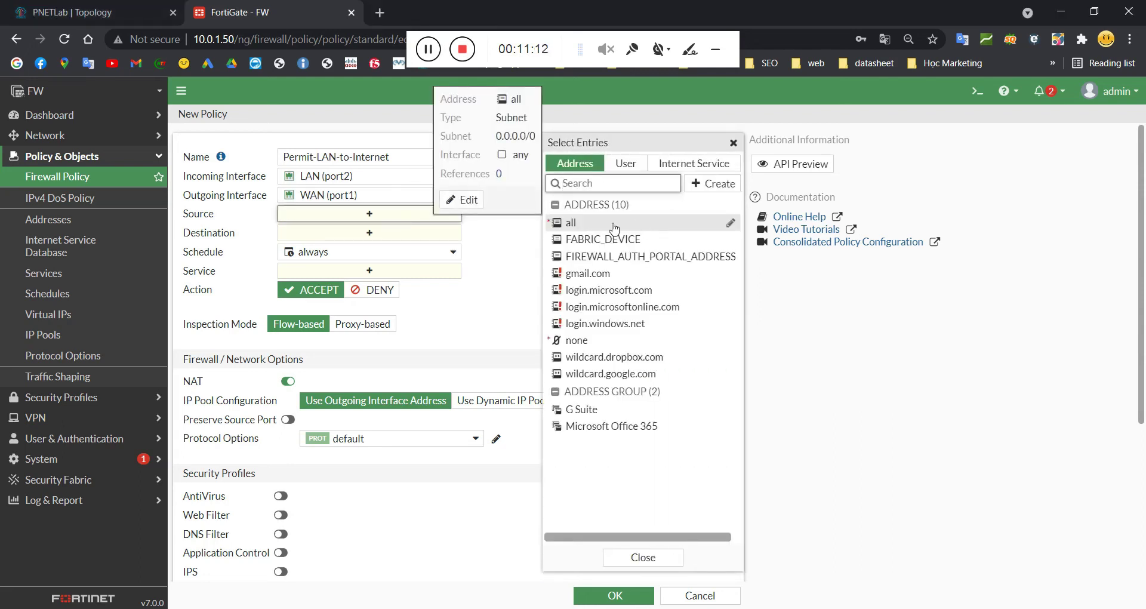
left_click(614, 225)
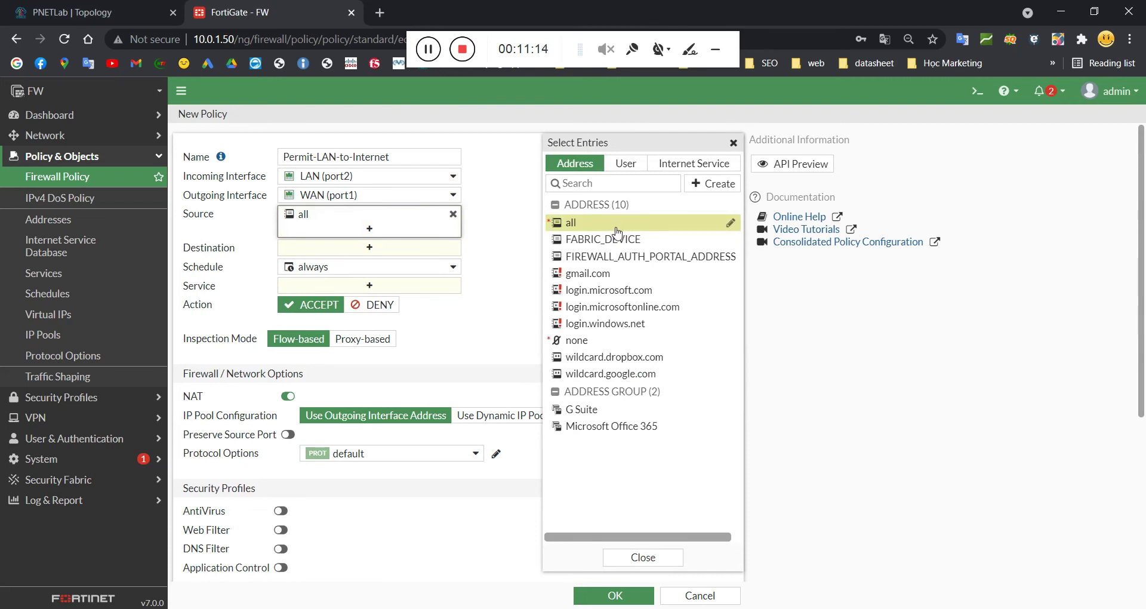
mouse_move(615, 238)
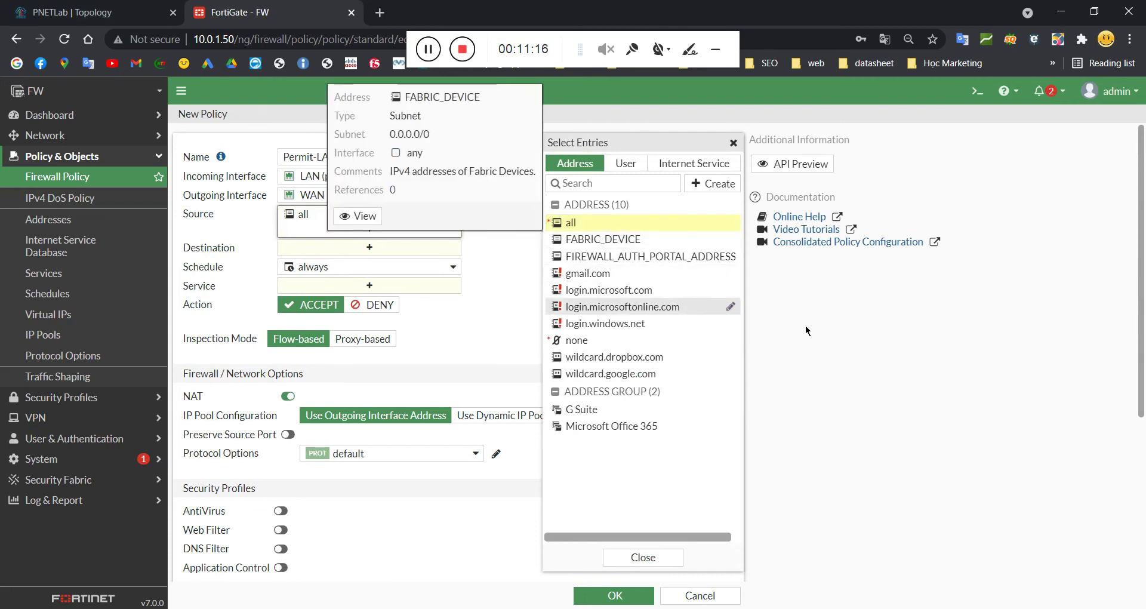
left_click(345, 222)
left_click(345, 222)
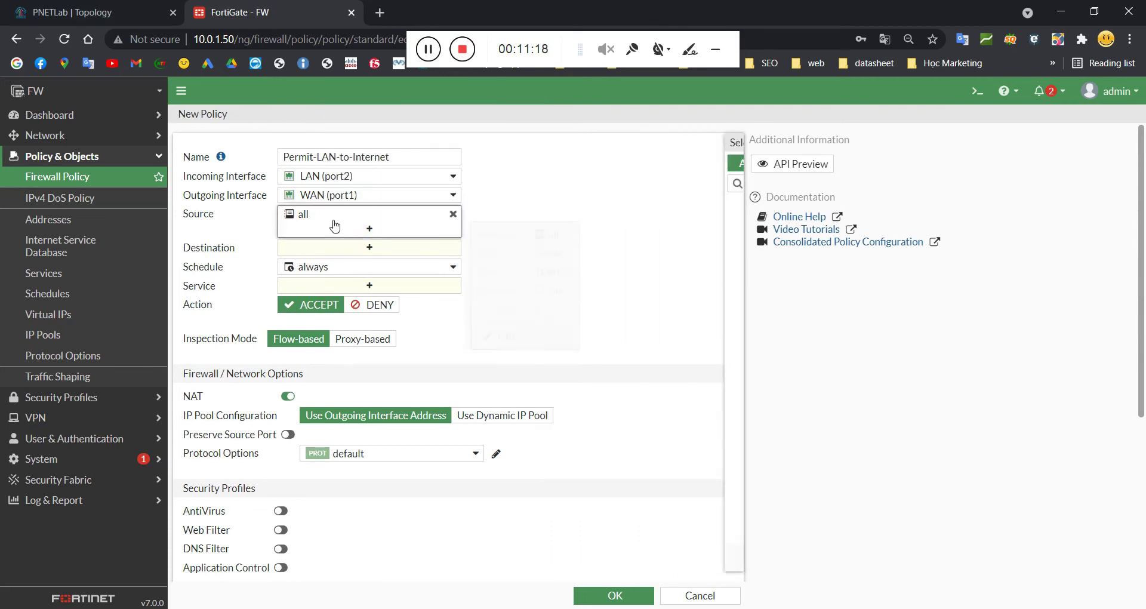
left_click(325, 253)
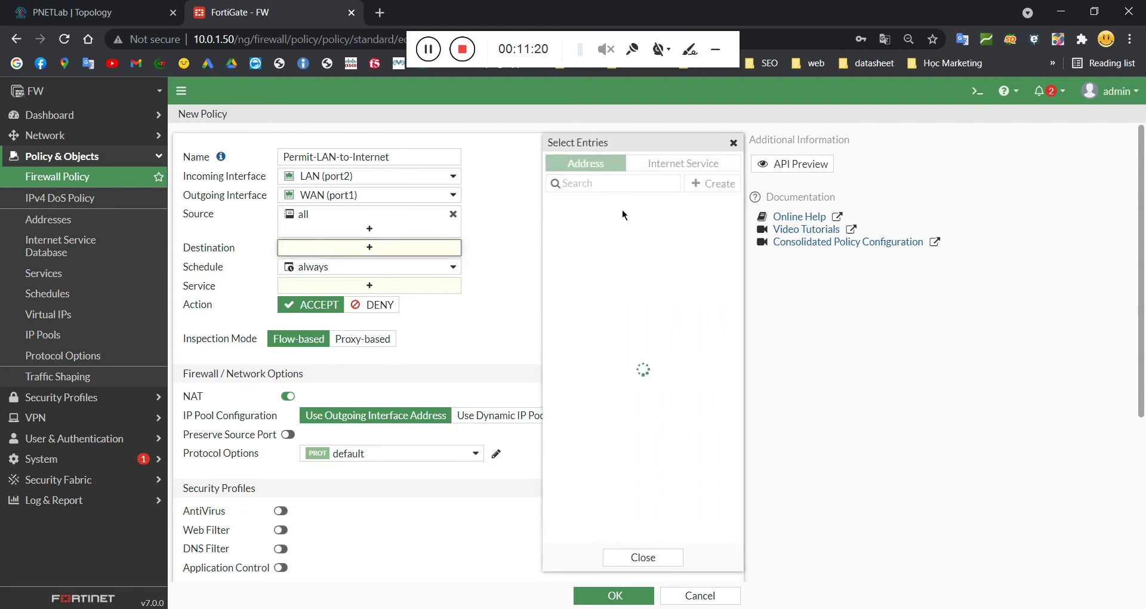
left_click(585, 222)
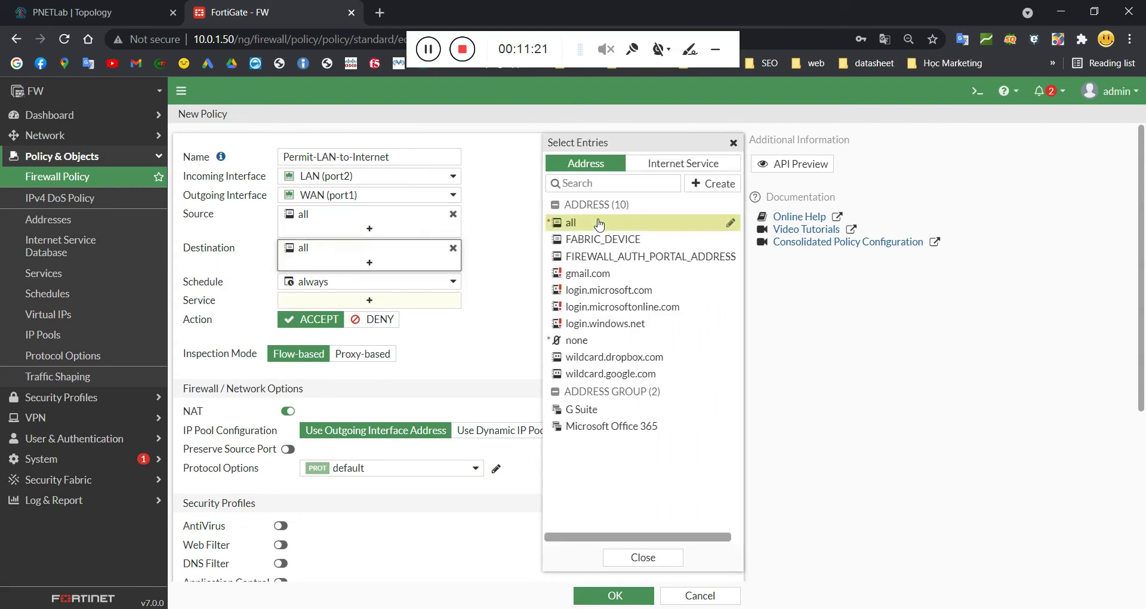
left_click(480, 273)
Step: Begin creating a new schedule from the policy's Schedule list
mouse_move(442, 282)
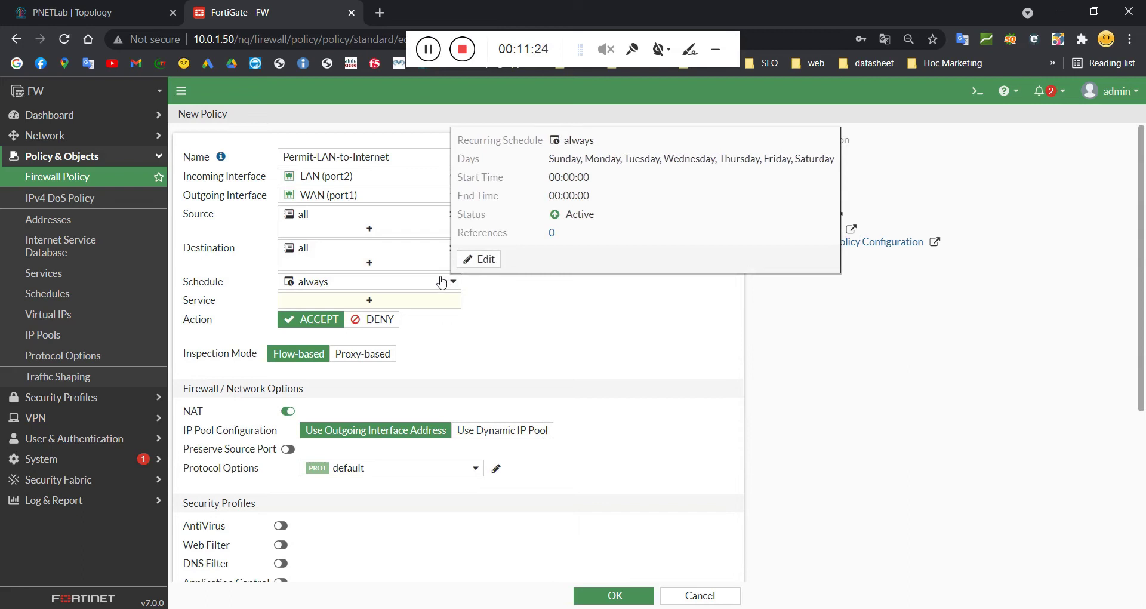
left_click(441, 281)
left_click(434, 281)
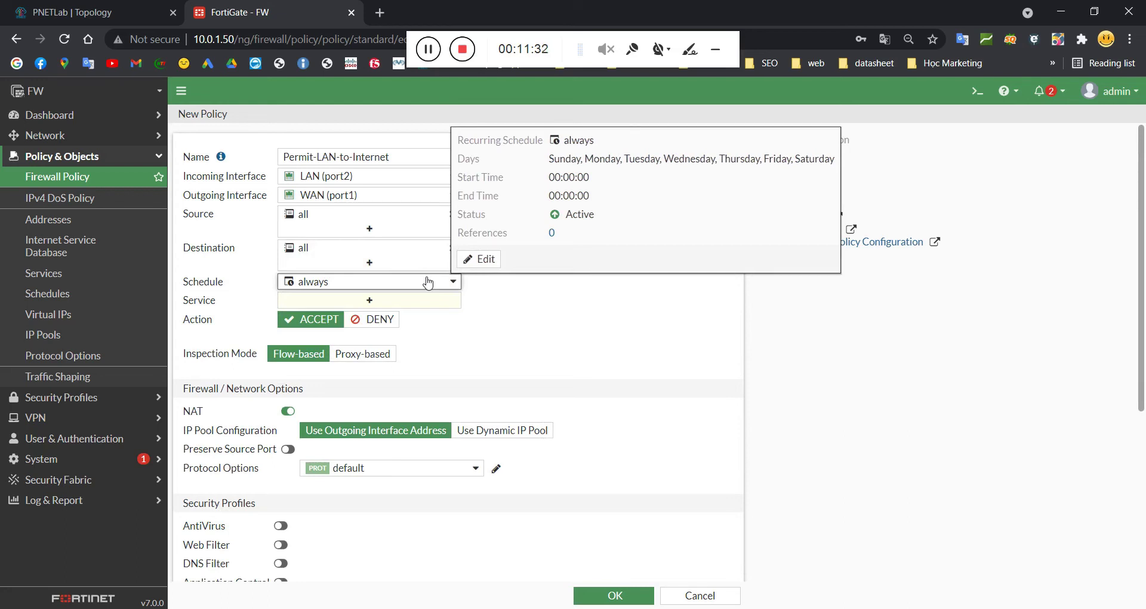
left_click(427, 283)
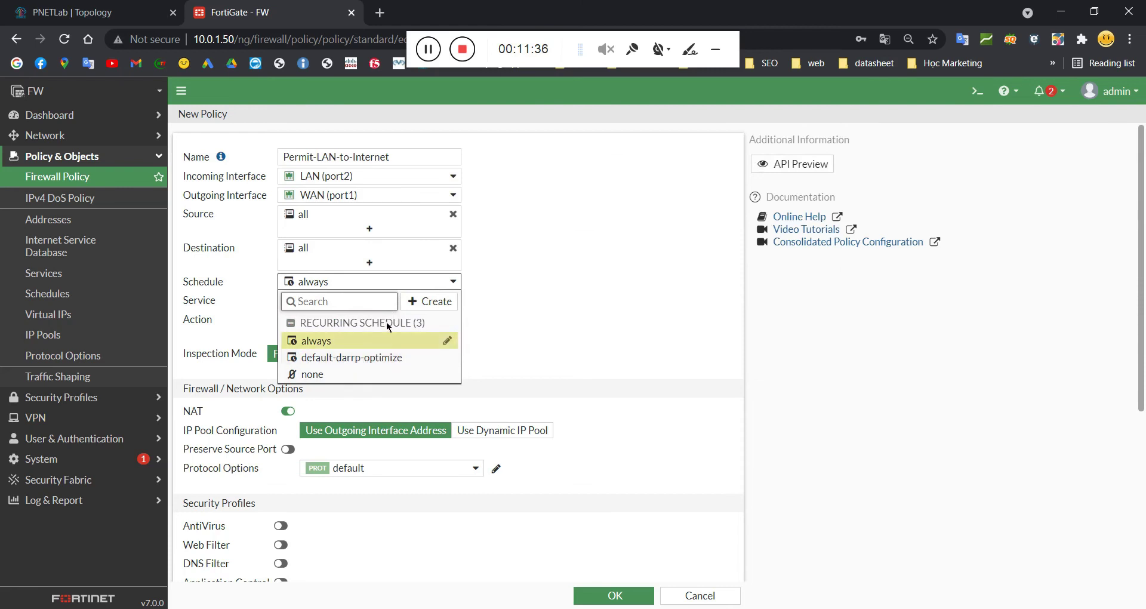
left_click(425, 301)
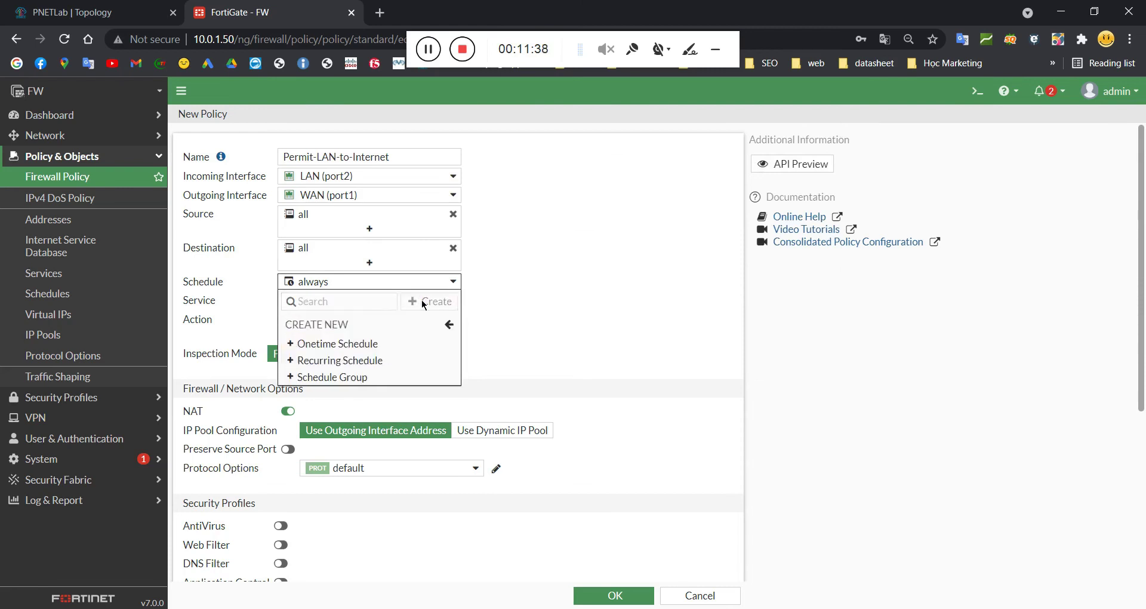
left_click(437, 54)
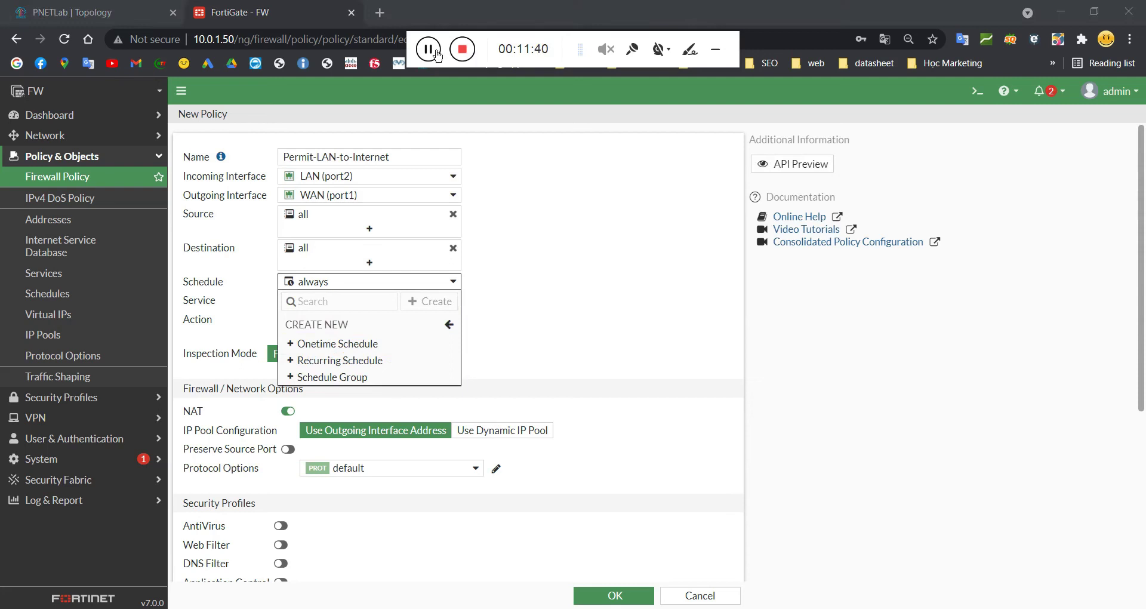
Step: Start a new recurring schedule and name it 8AM-to-5PM
left_click(348, 360)
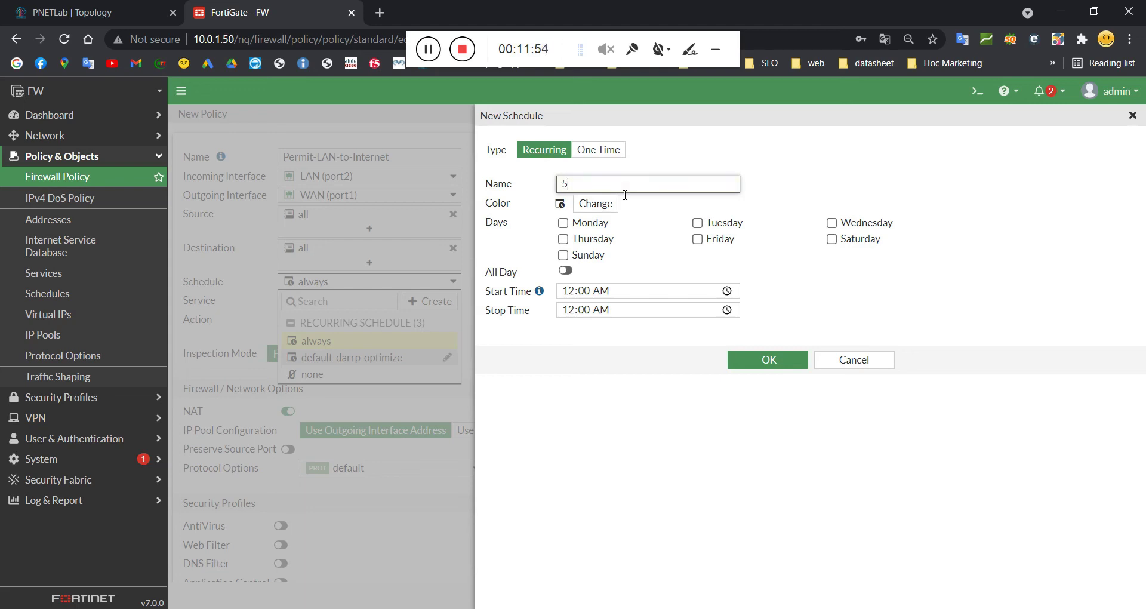
type("mt")
type("-to-")
left_click_drag(562, 190, 568, 190)
type("8")
key("End")
type("5PM")
Step: Include Monday through Saturday in the schedule
left_click(563, 223)
left_click(697, 223)
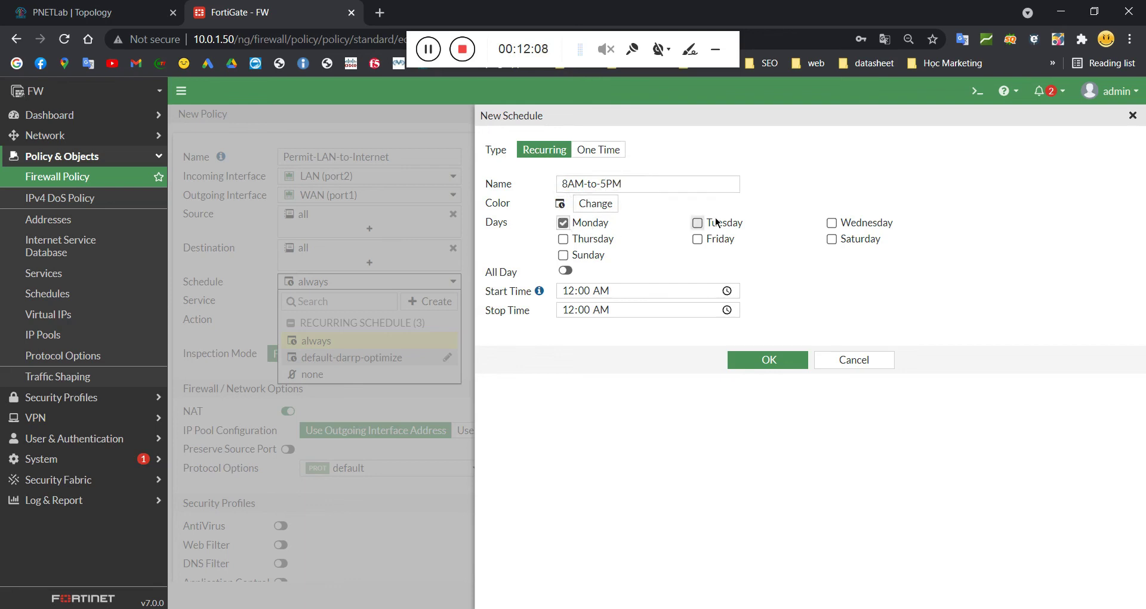
left_click(831, 222)
left_click(582, 239)
left_click(697, 238)
left_click(841, 238)
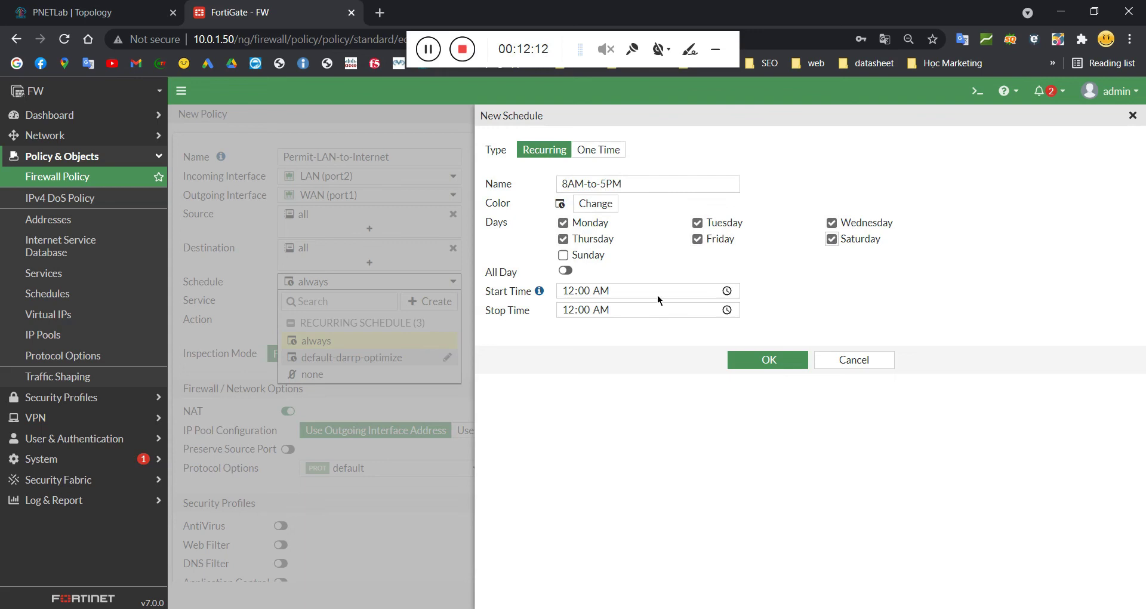
Step: Set start time 08:00 AM and stop time 05:00 PM, then save the schedule
left_click(587, 290)
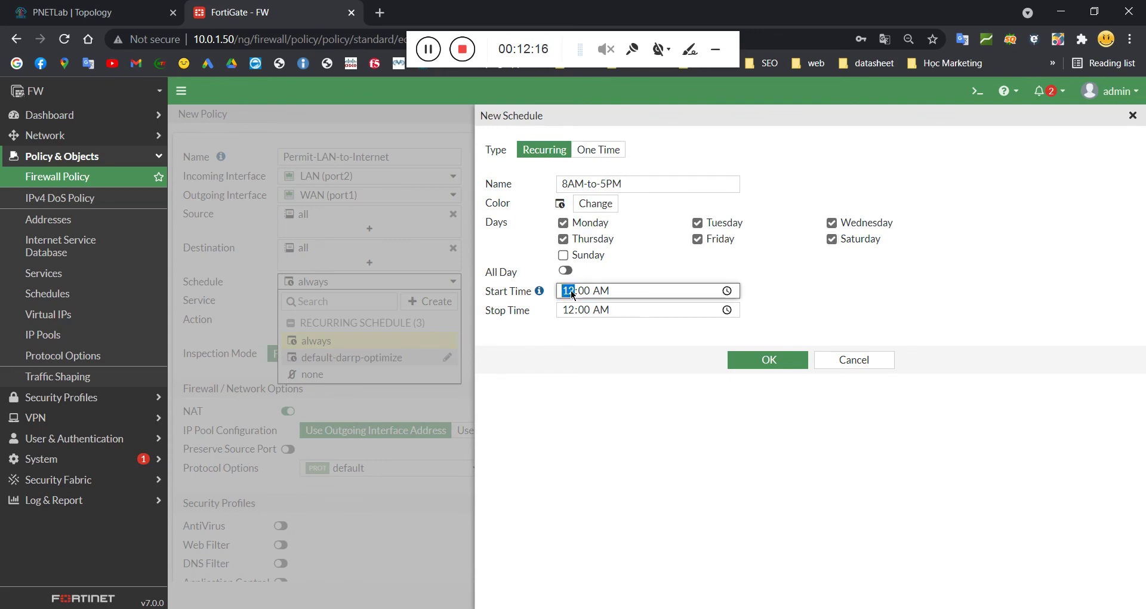
left_click(567, 309)
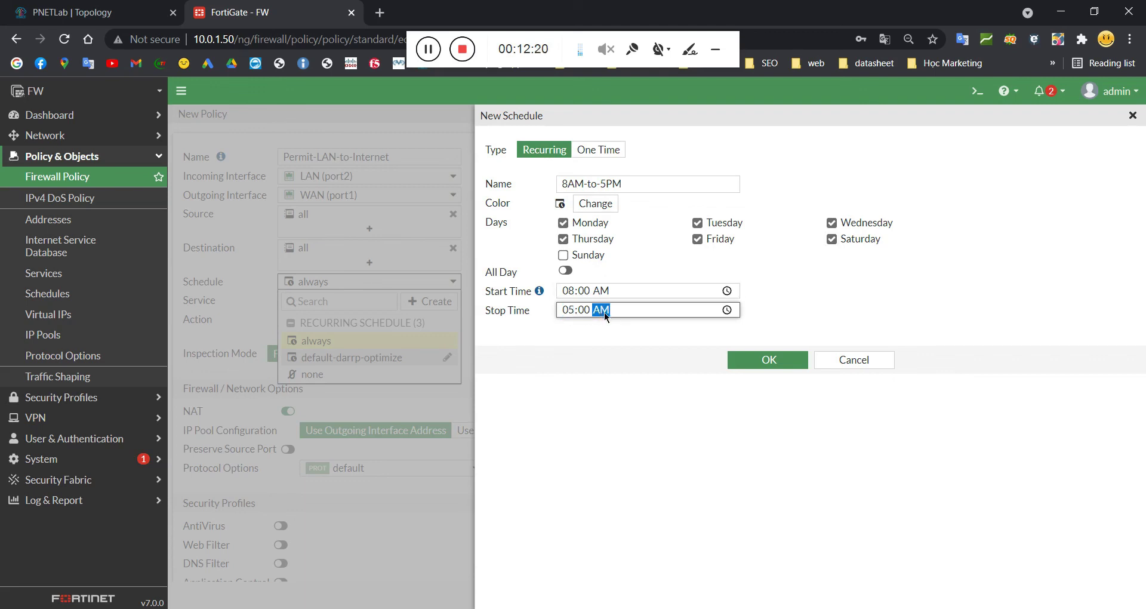
left_click(668, 338)
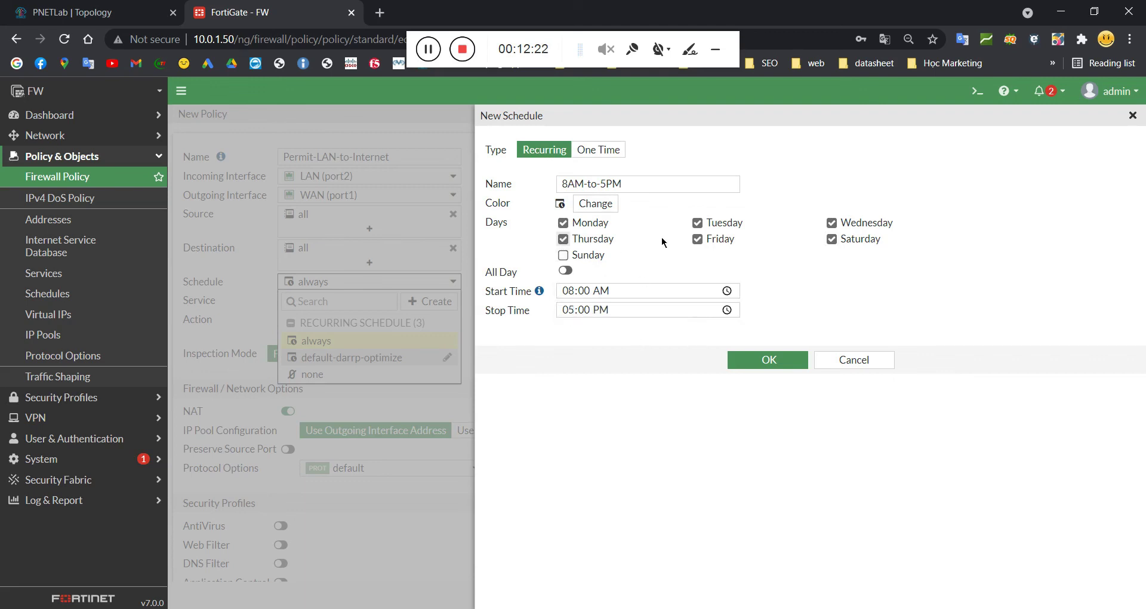
left_click(764, 361)
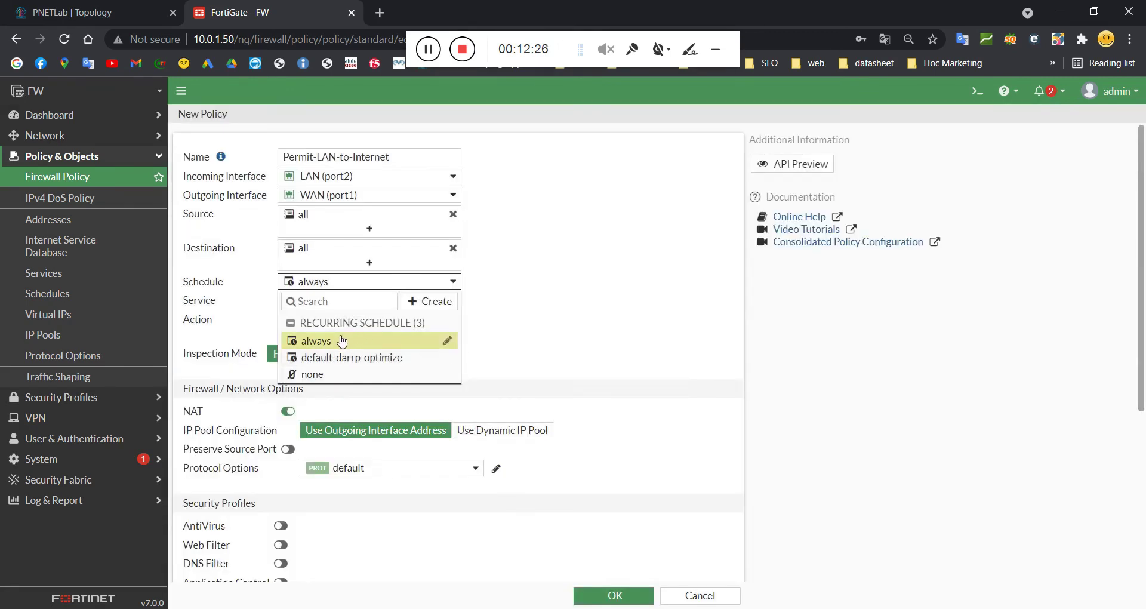
Step: Keep the schedule as always and allow ALL services in the policy
left_click(326, 342)
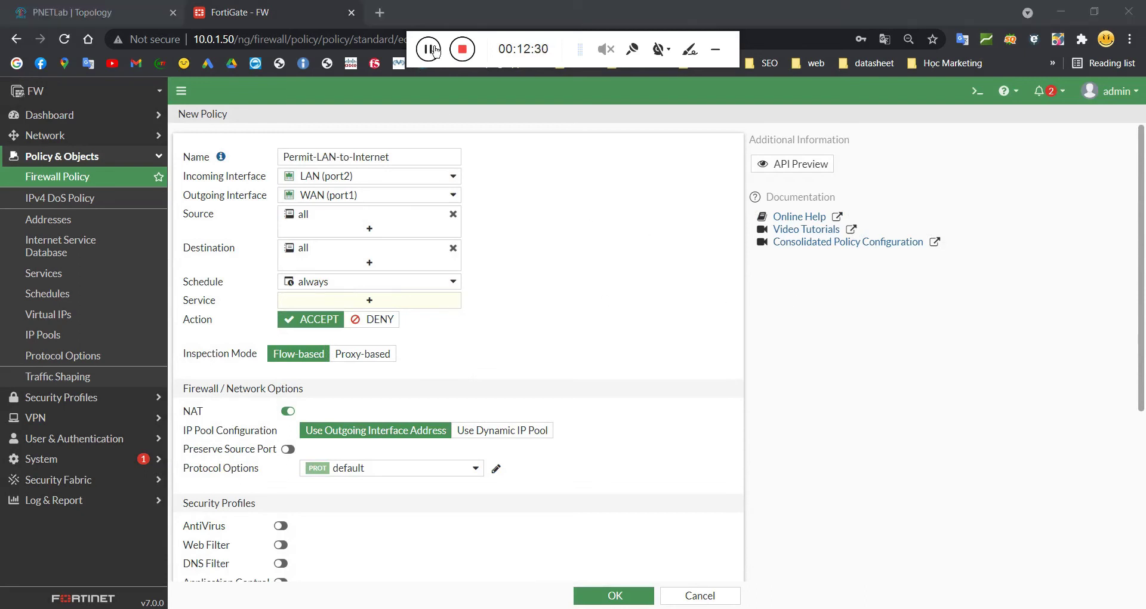
left_click(370, 300)
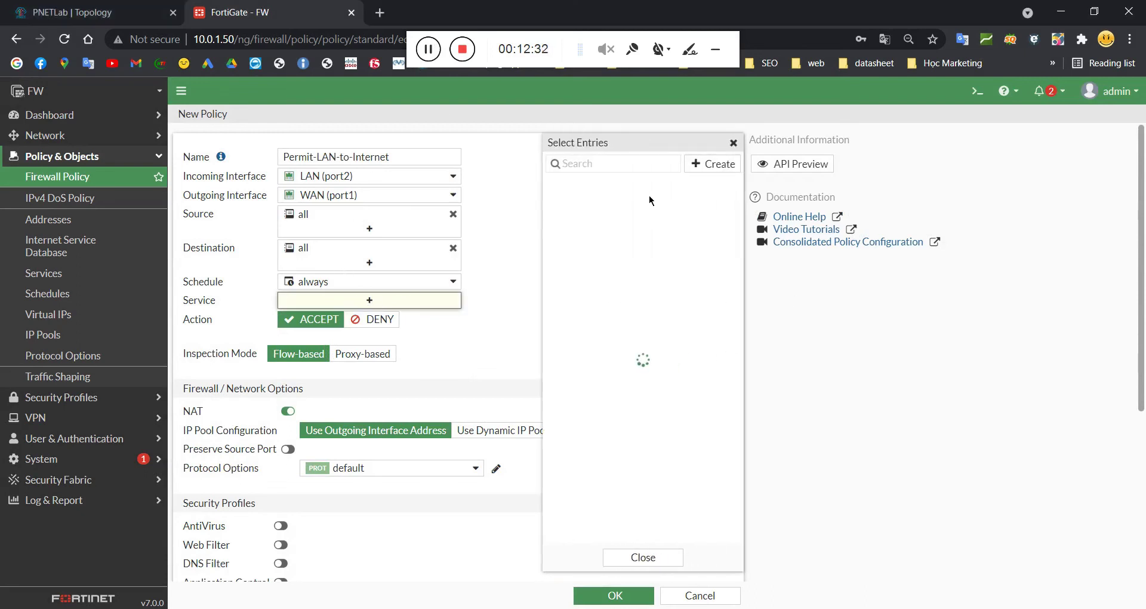
left_click(581, 219)
left_click(493, 324)
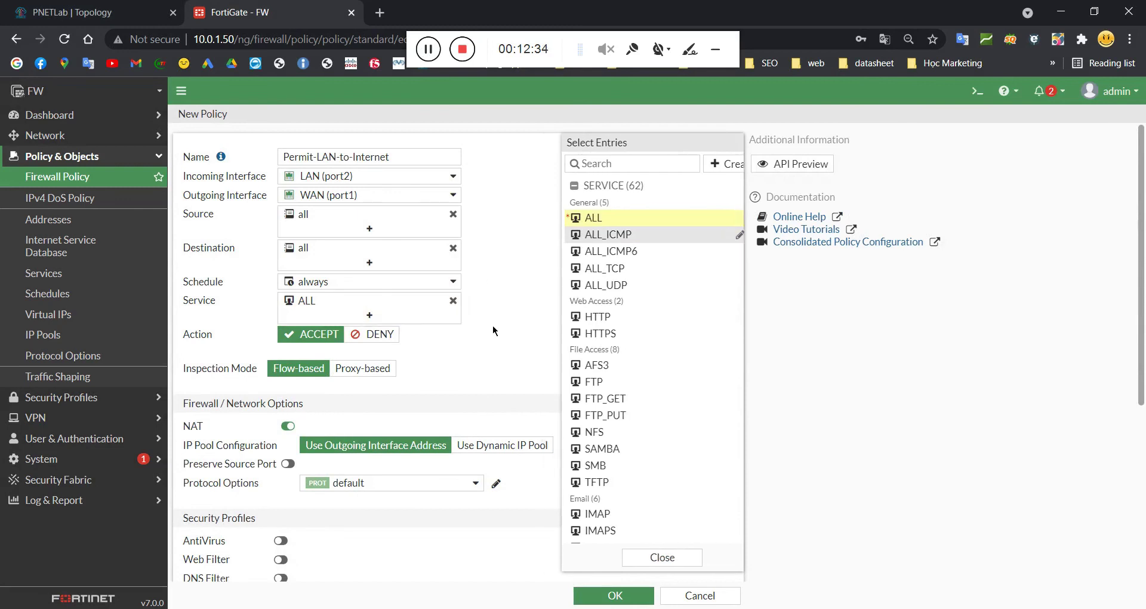
scroll(357, 270, "down", 2)
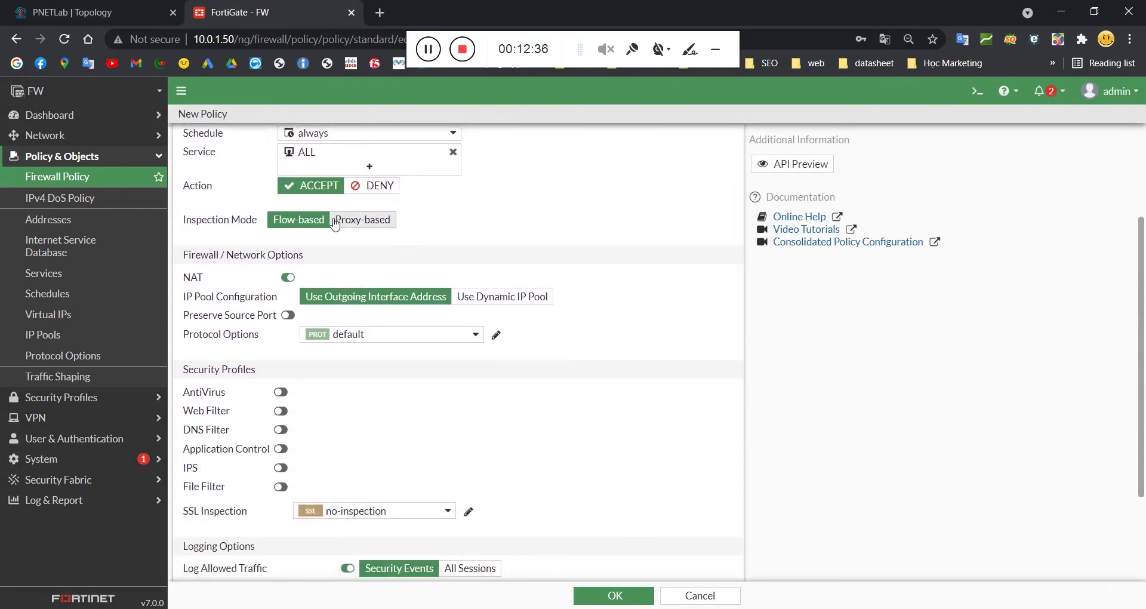
Step: Keep action ACCEPT with NAT using the outgoing interface address, and save the policy
left_click(310, 182)
left_click(287, 276)
left_click(259, 277)
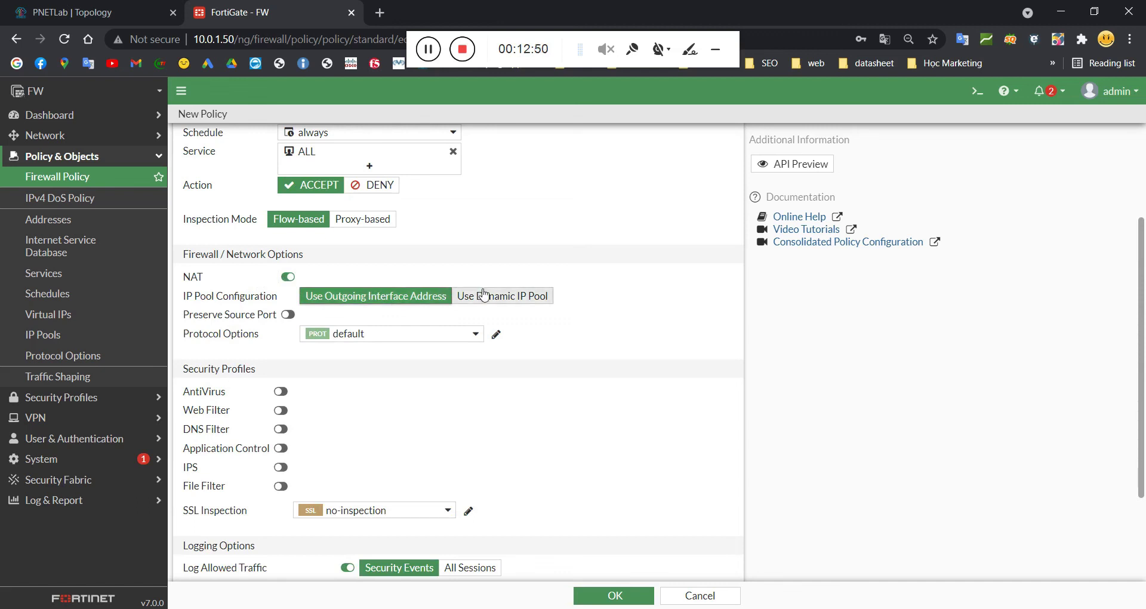
left_click(510, 297)
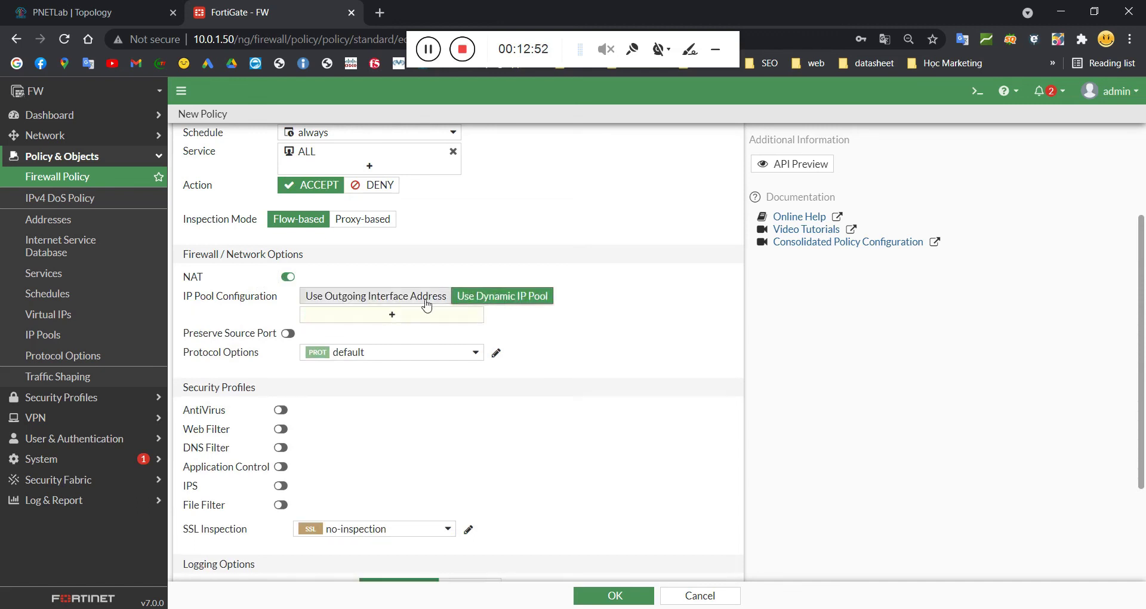
left_click(475, 315)
left_click(576, 256)
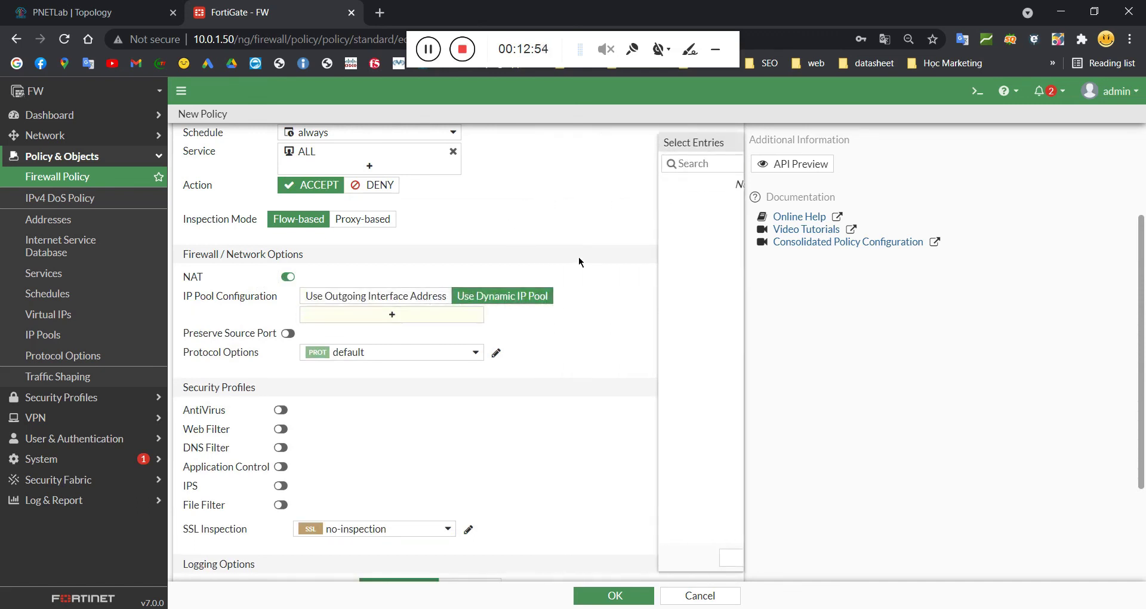
left_click(428, 298)
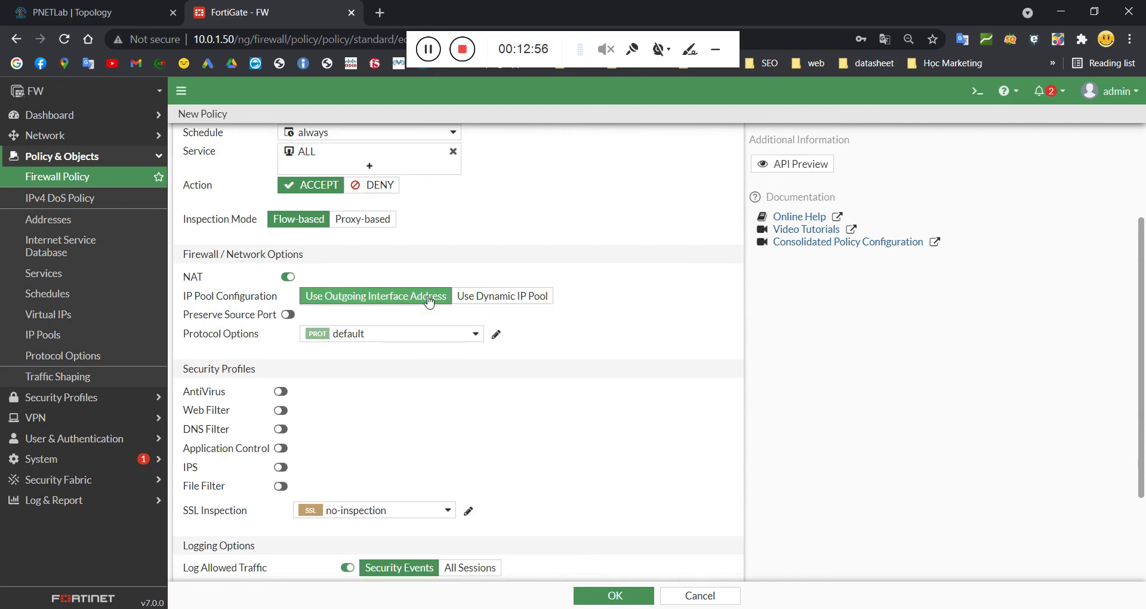
scroll(425, 286, "down", 3)
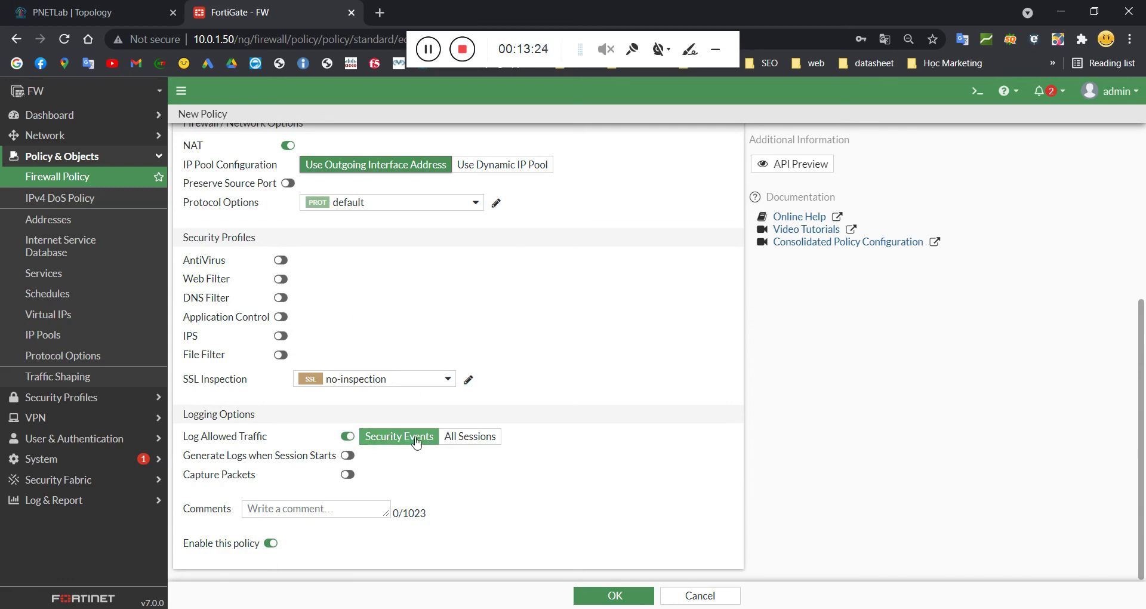
left_click(427, 49)
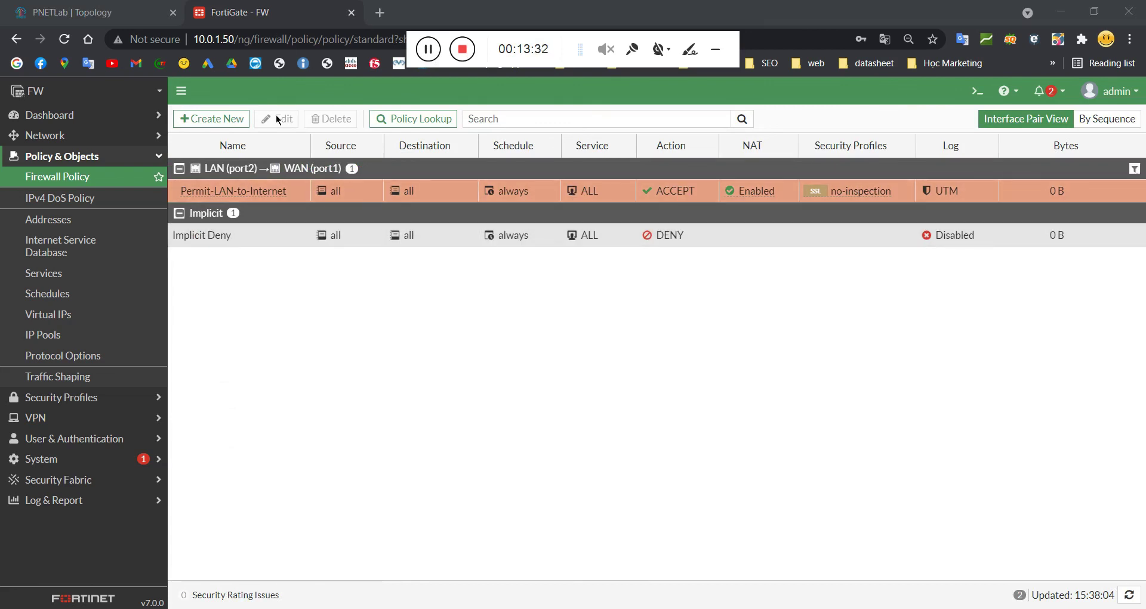
Step: Return to the lab topology and move the Loopback 0: 8.8.8.8/32 label beside the ISP router
left_click(89, 12)
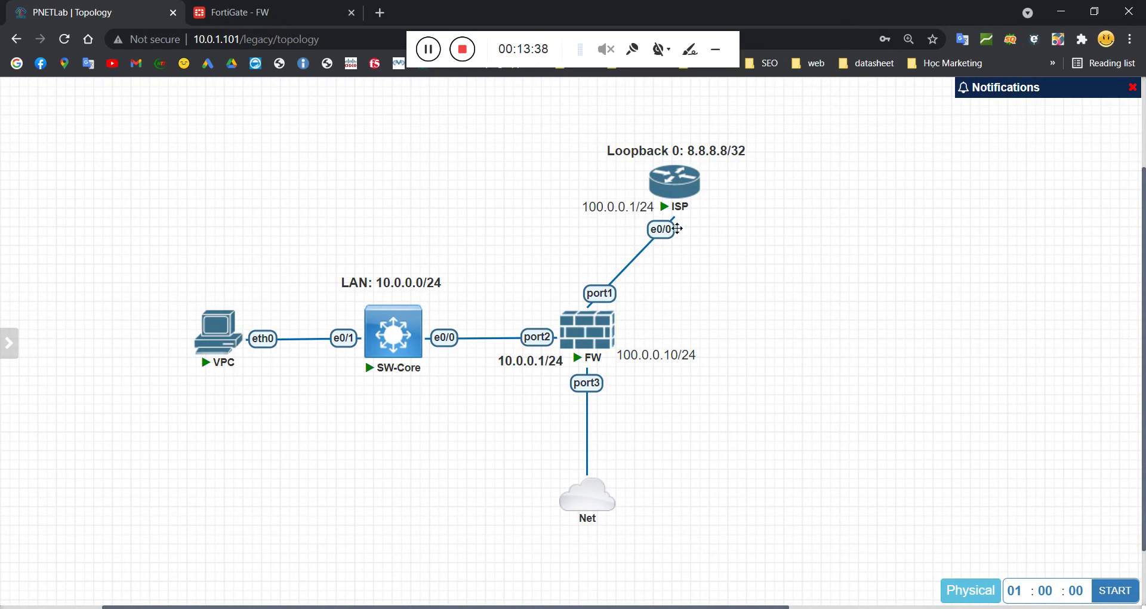
mouse_move(666, 163)
left_click_drag(734, 161, 711, 162)
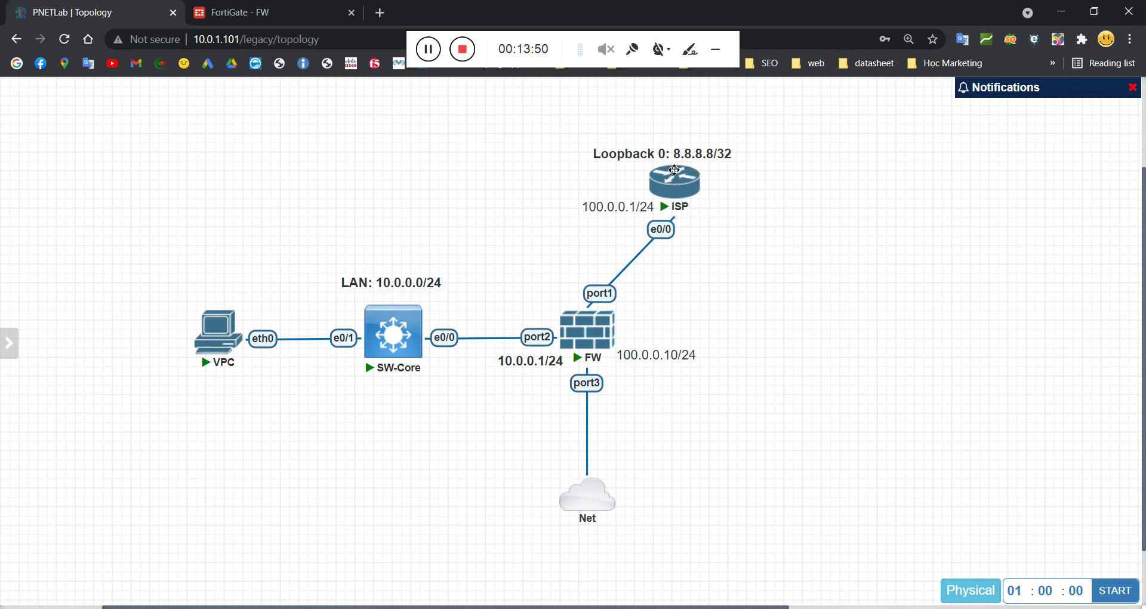
Step: Open the ISP router's console and set its hostname to ISP
left_click(671, 180)
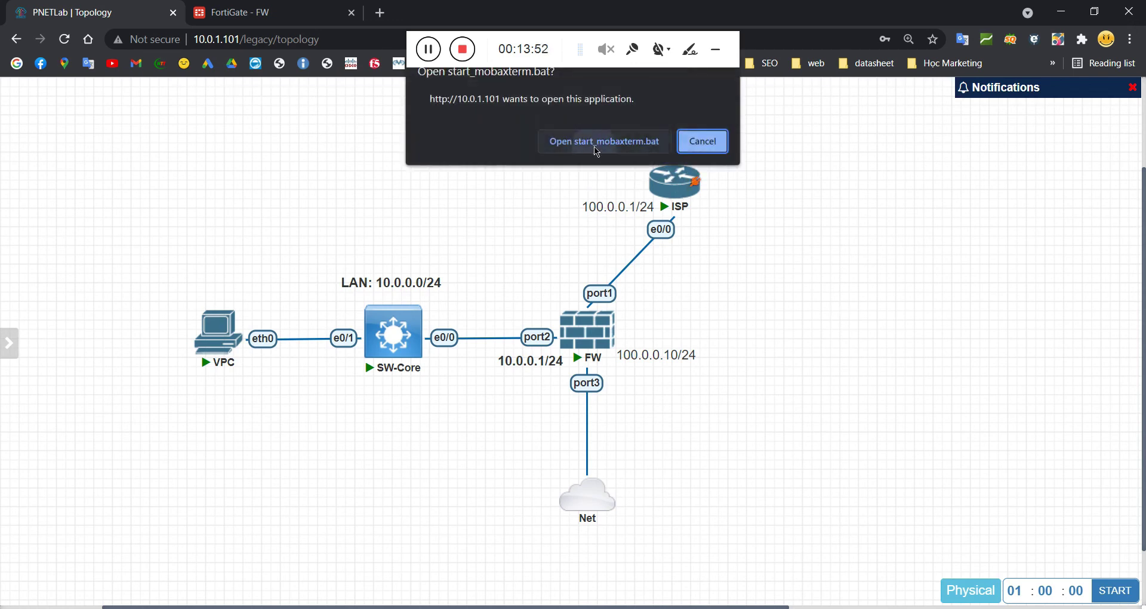
left_click(597, 143)
key("Return")
key("Return")
key("Return")
key("Return")
key("Return")
key("Return")
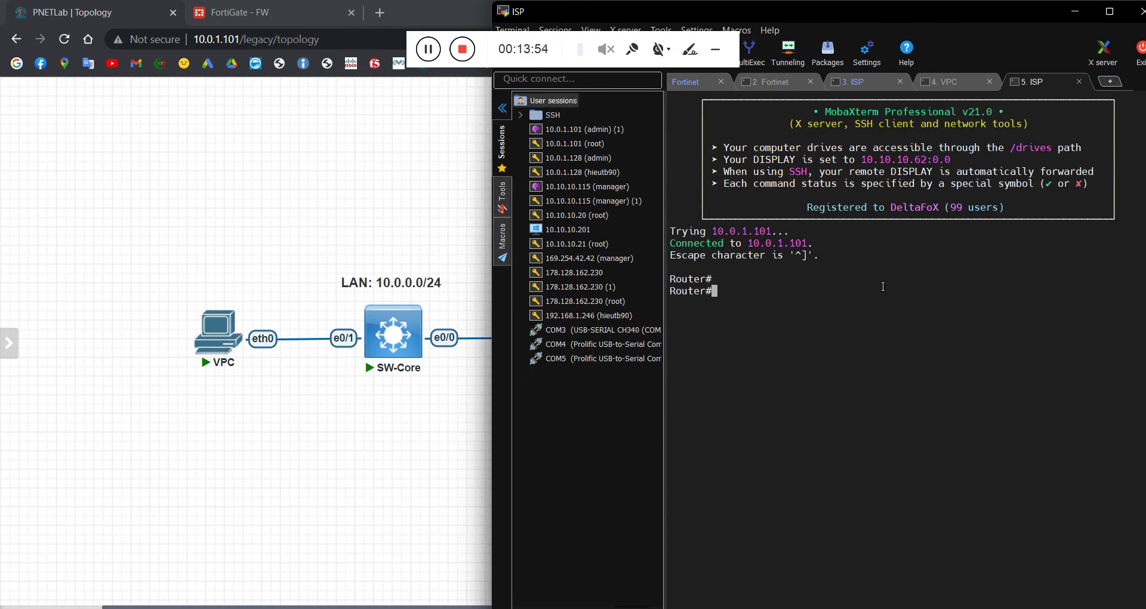
type("conf t")
key("Return")
type("hos")
key("Tab")
type("ISP")
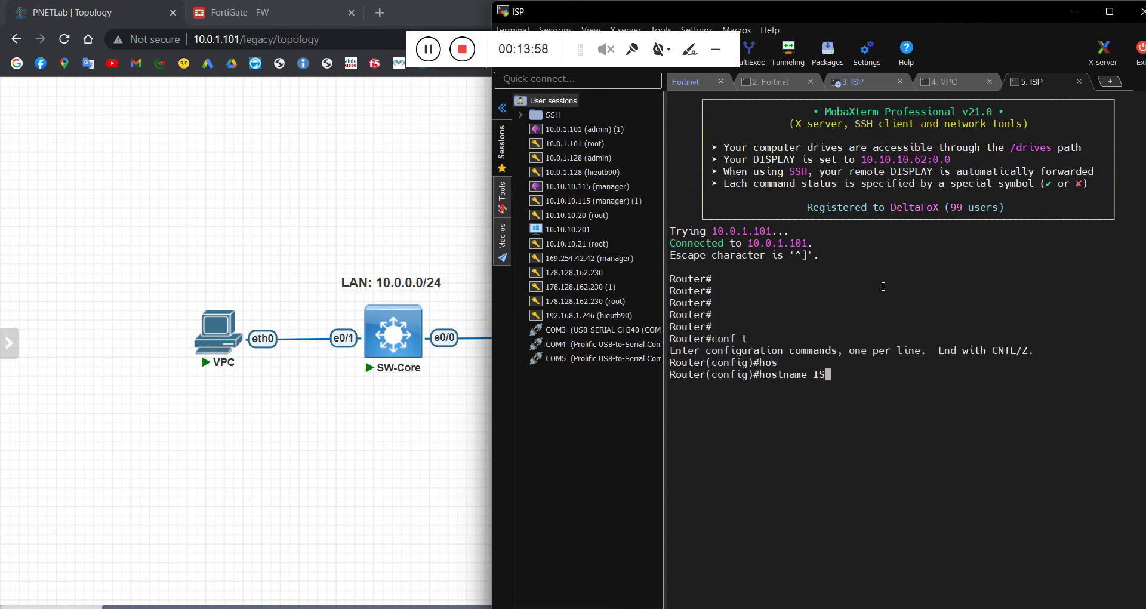
key("Return")
key("Return")
Step: Enable e0/0 and assign it 100.0.0.1 255.255.255.0
type("int ")
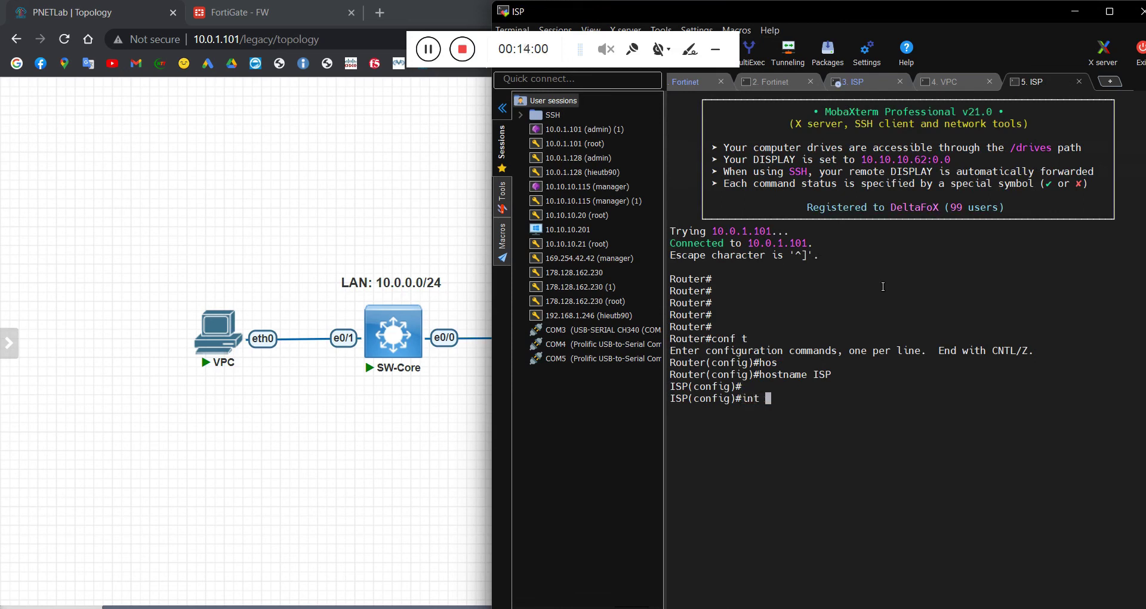
type("e0/0/")
key("Return")
type("no")
type(" shut")
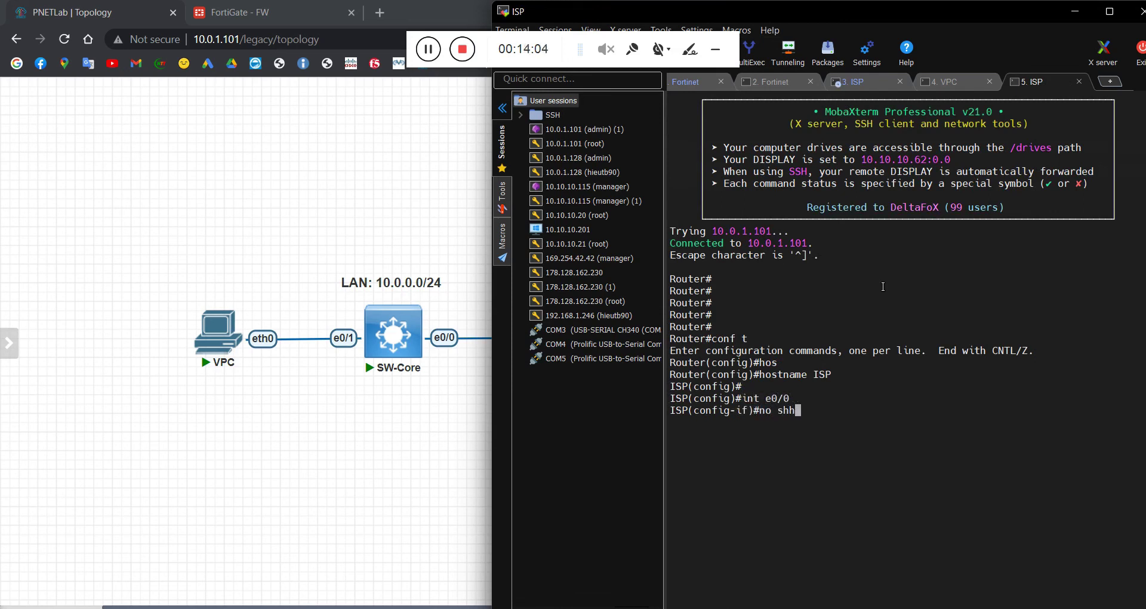
key("Return")
type("ip add ")
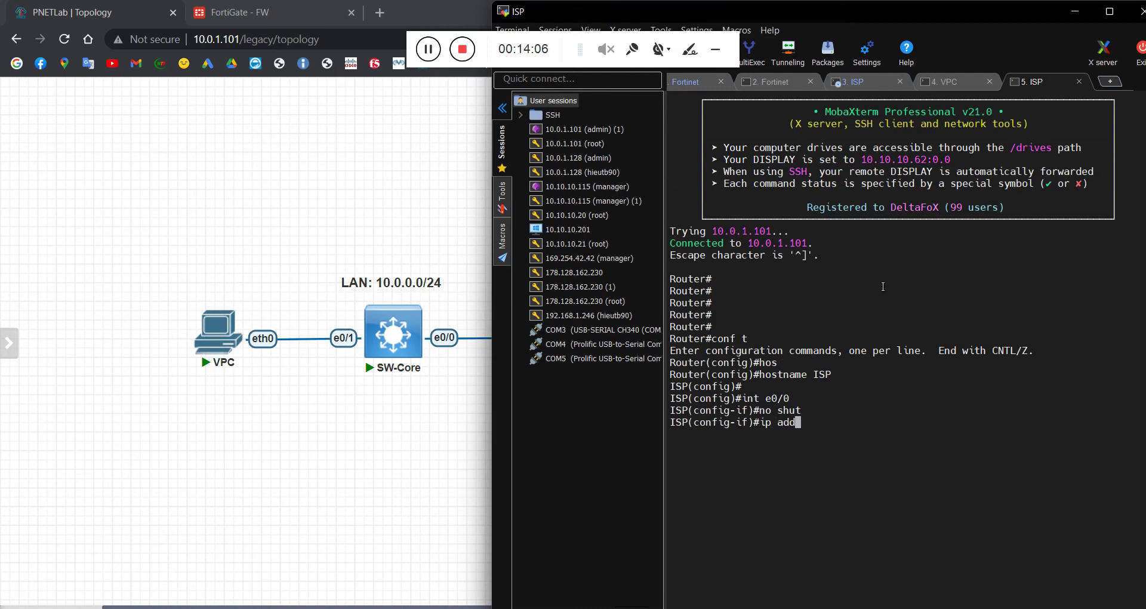
type("100.0.0.1 255.255")
type(".0")
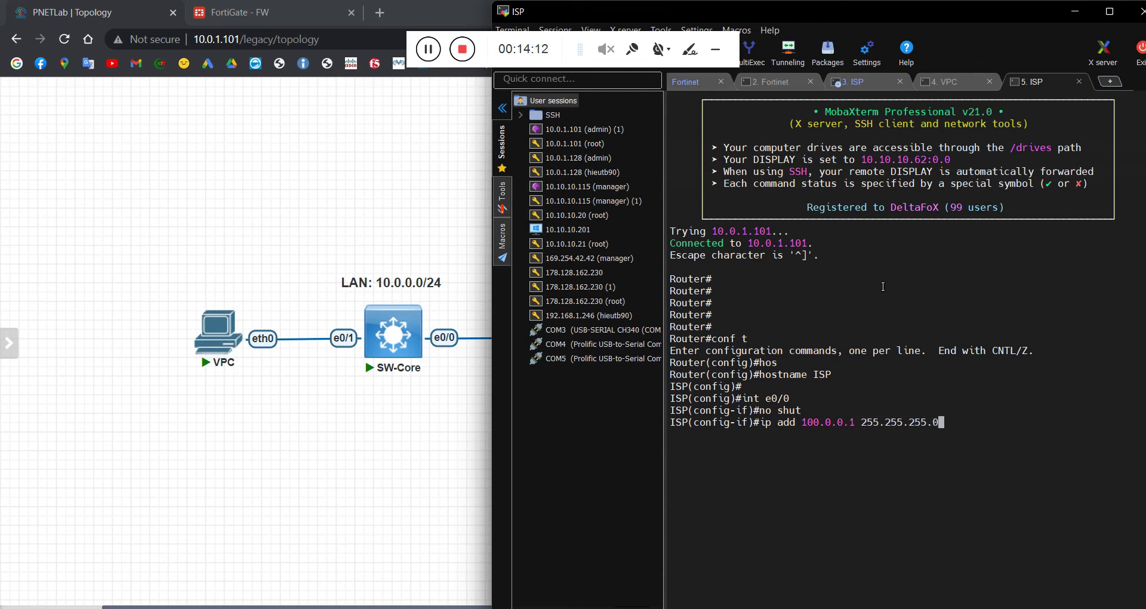
key("Return")
Step: Enable Loopback 0 and assign it 8.8.8.8 255.255.255.0
type("int ")
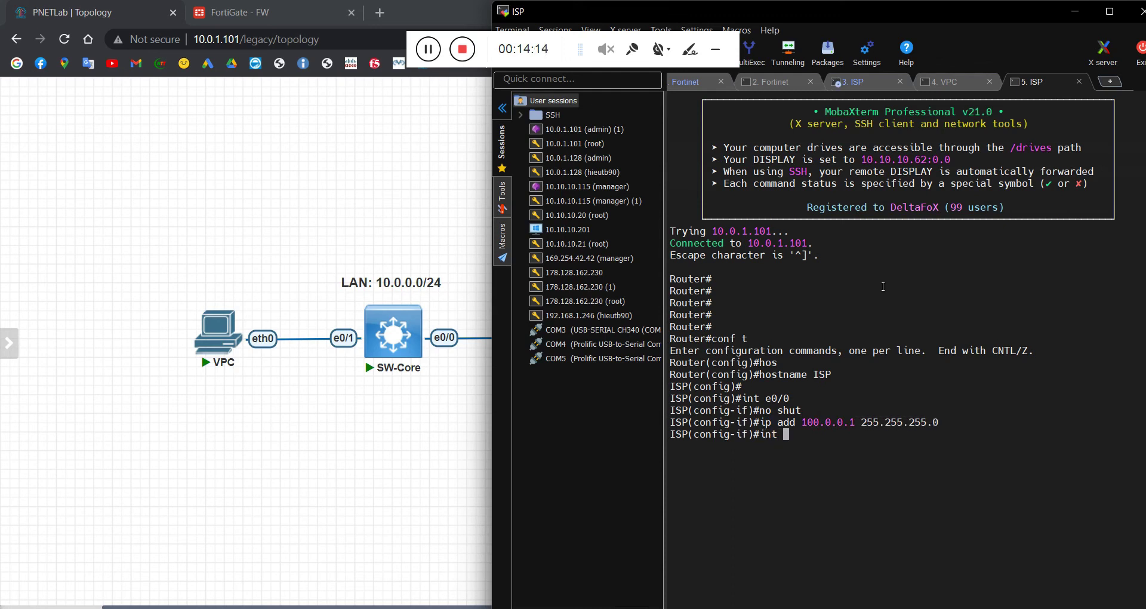
type("lo")
key("Tab")
key("BackSpace")
type("0")
key("Return")
type("no shut")
key("Return")
key("Return")
type("ip add ")
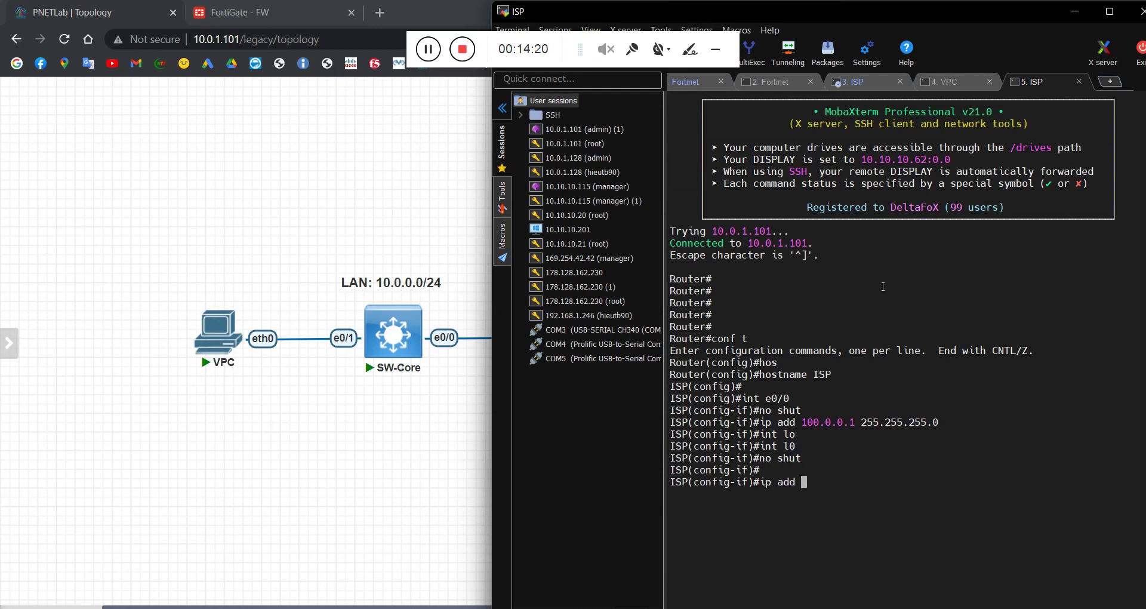
type("8.8.8.8 255.255.255.0")
key("Return")
key("Return")
Step: Exit configuration mode and save the router configuration with wr
type("end")
key("Return")
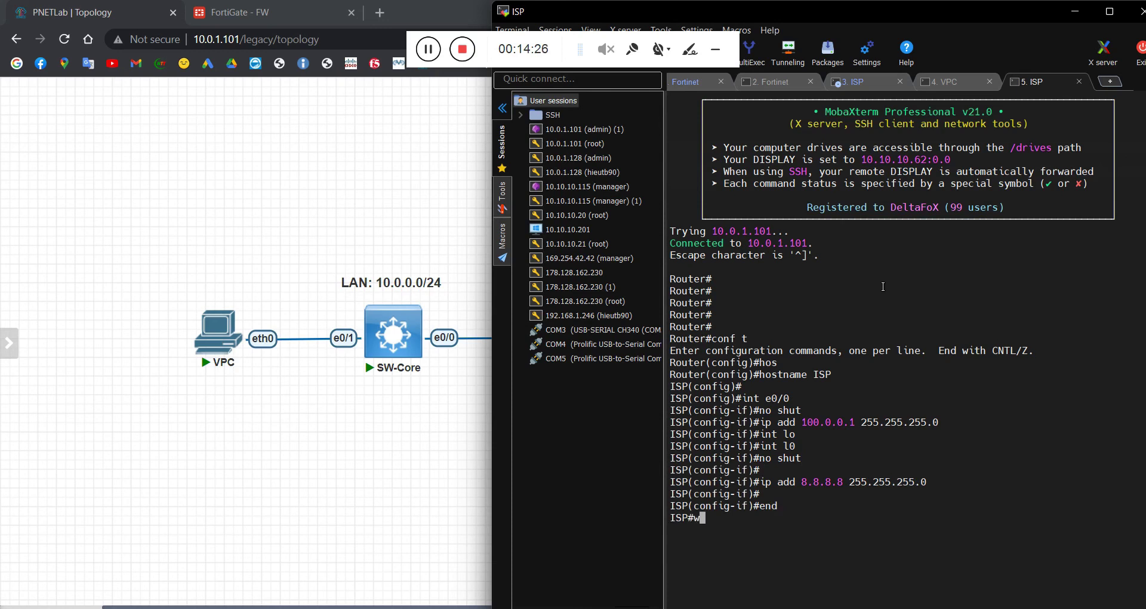
type("wr")
key("Return")
key("Return")
key("Return")
key("Return")
key("Return")
key("Return")
key("Return")
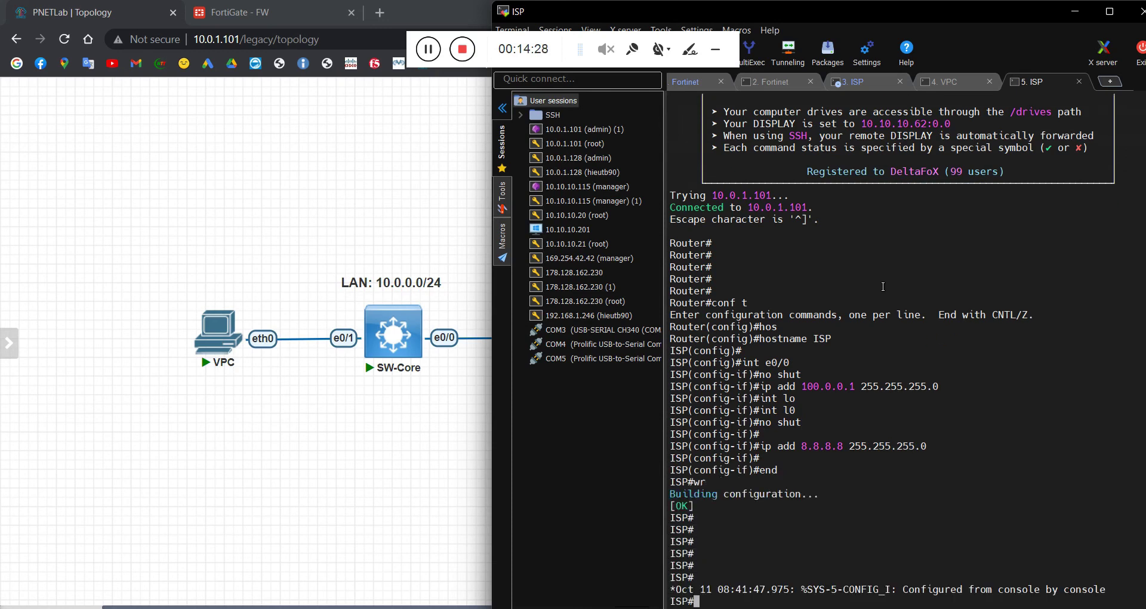
left_click(1075, 12)
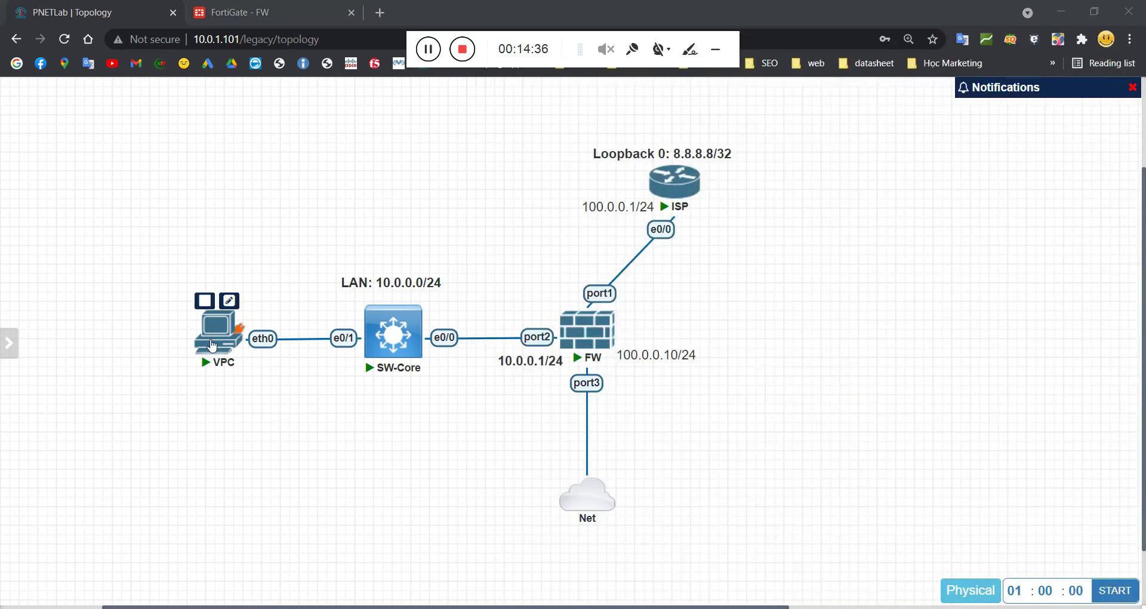
Step: Launch a MobaXterm console to the VPC host and wake its VPCS prompt
left_click(215, 335)
left_click(608, 143)
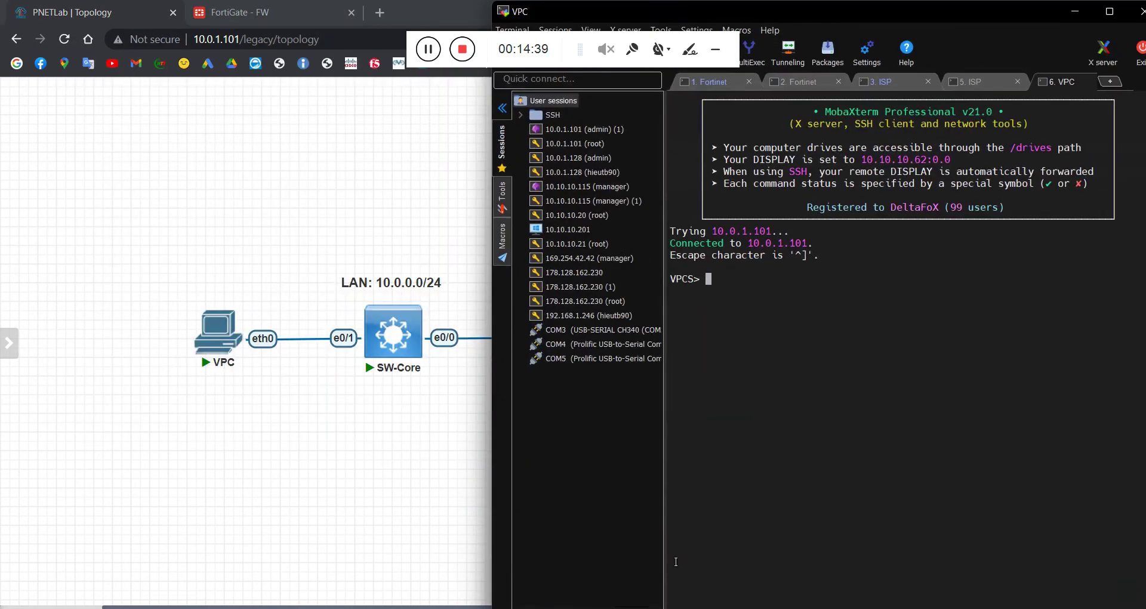
key("Return")
key("Return")
key("Return")
key("Return")
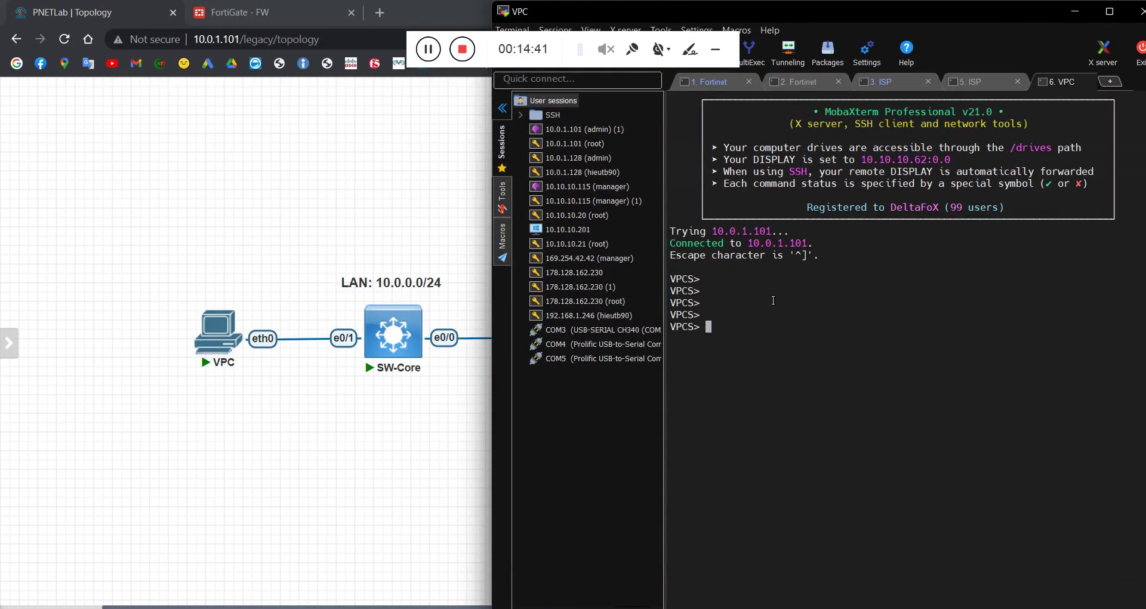